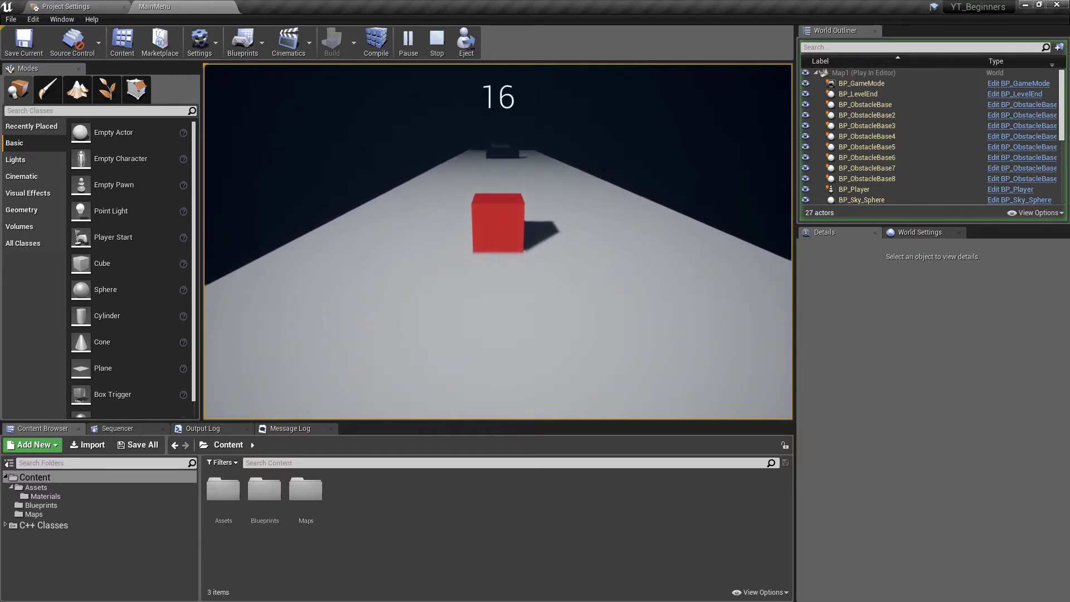
Play-test Map1 in the editor, steering the red cube around the obstacles to the level end
key(a)
key(d)
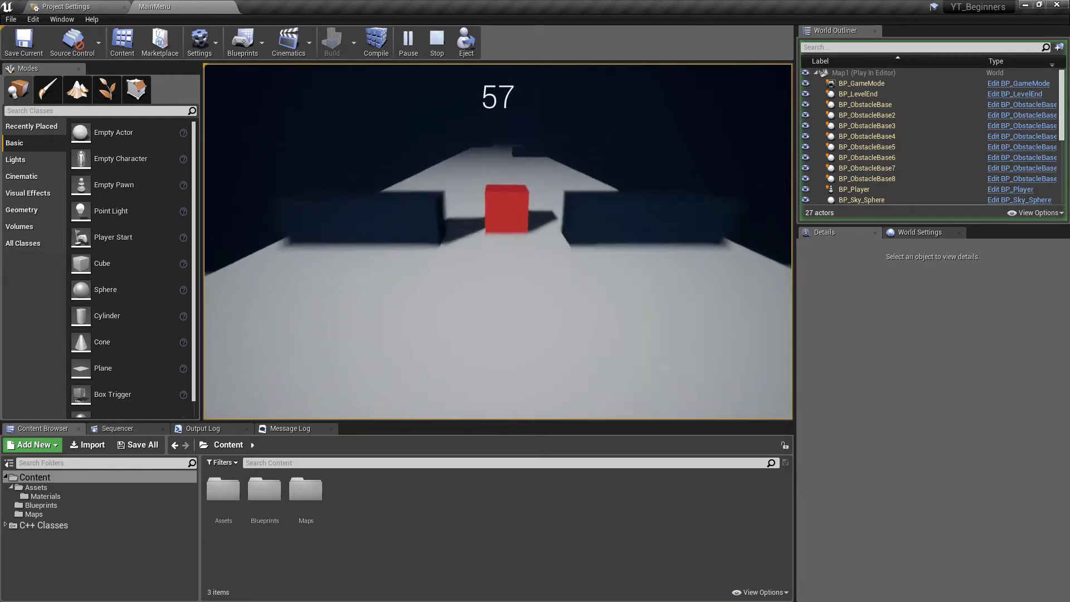
key(a)
key(d)
key(a)
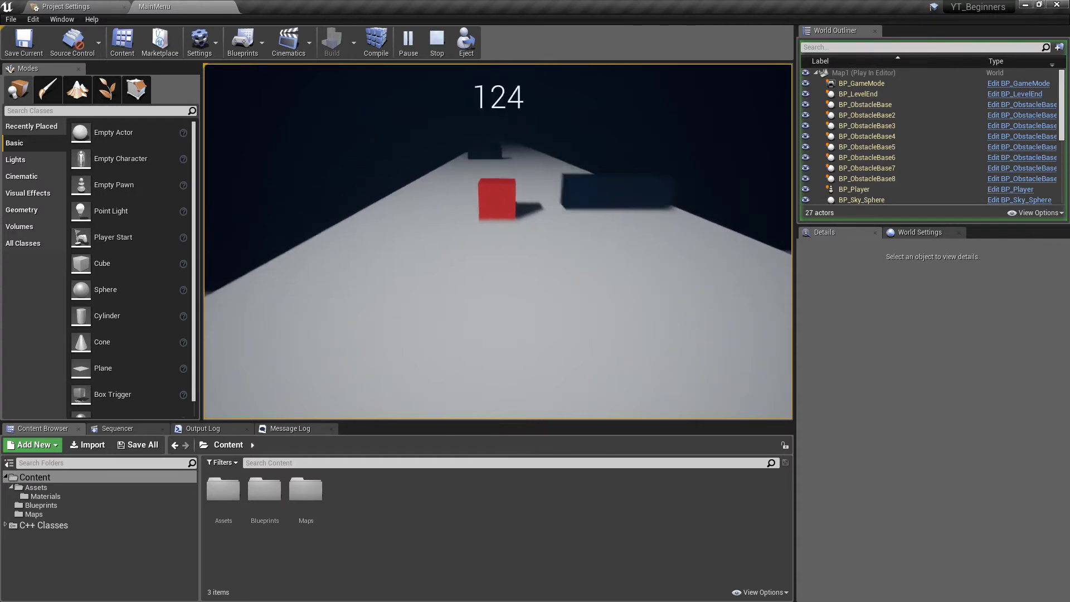
key(d)
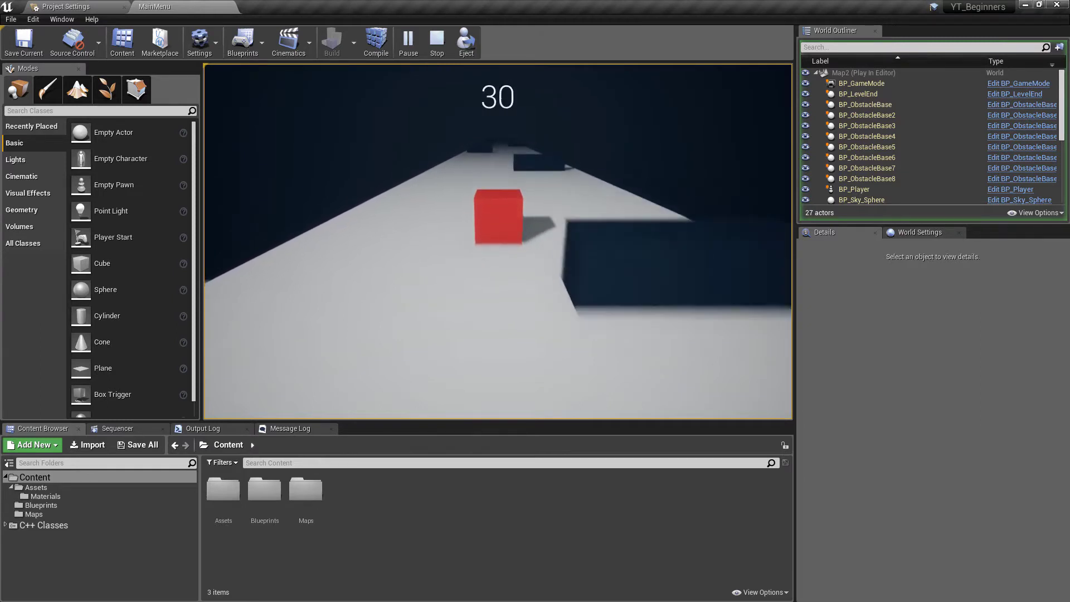
Play-test Map2, steering the red cube from side to side past its obstacles
key(d)
key(a)
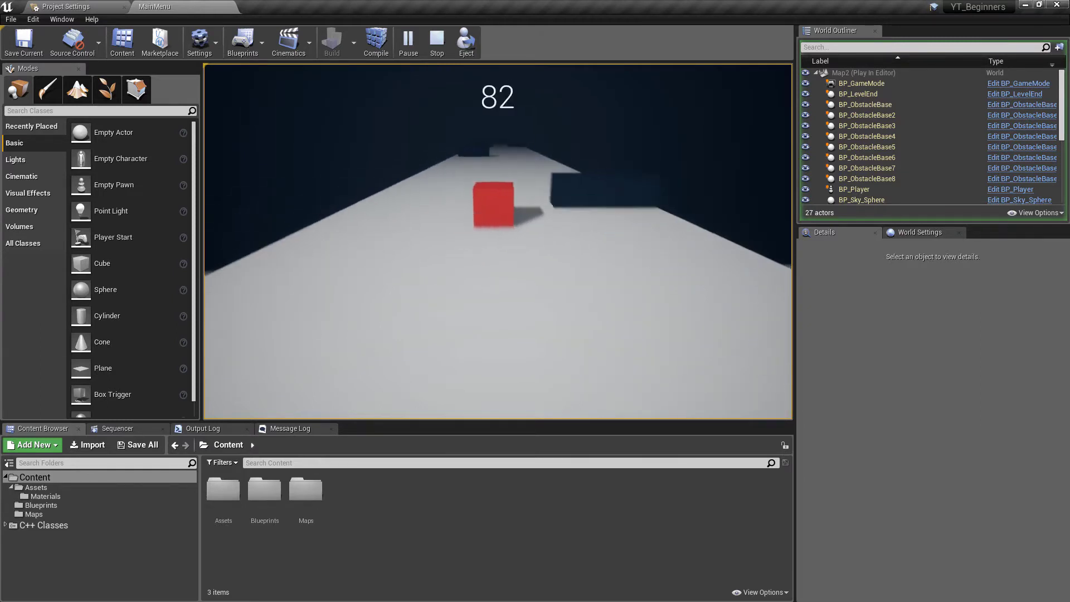
key(d)
key(a)
key(d)
key(a)
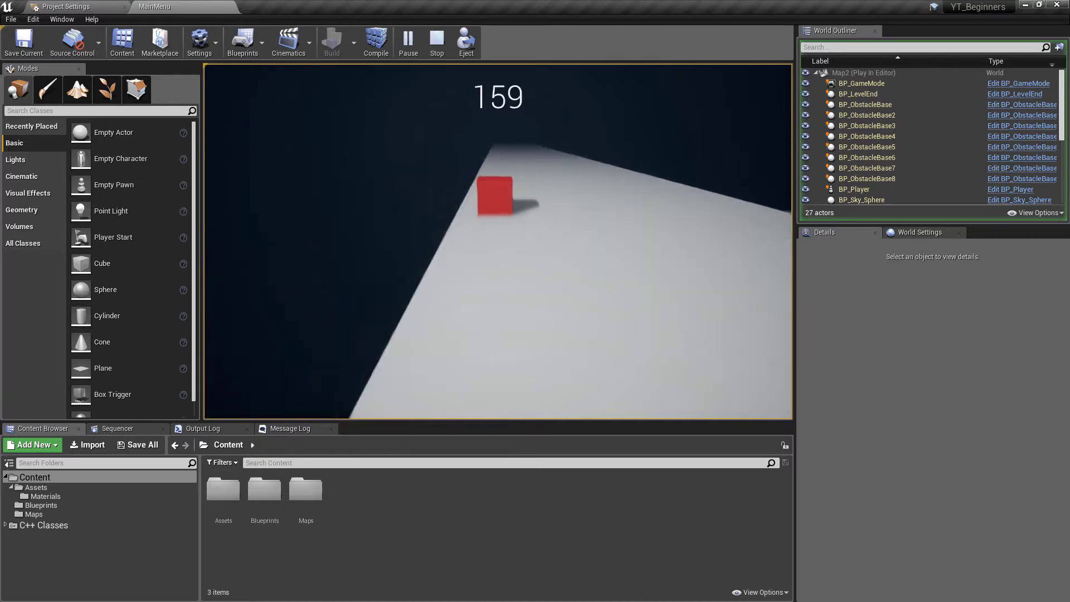
key(d)
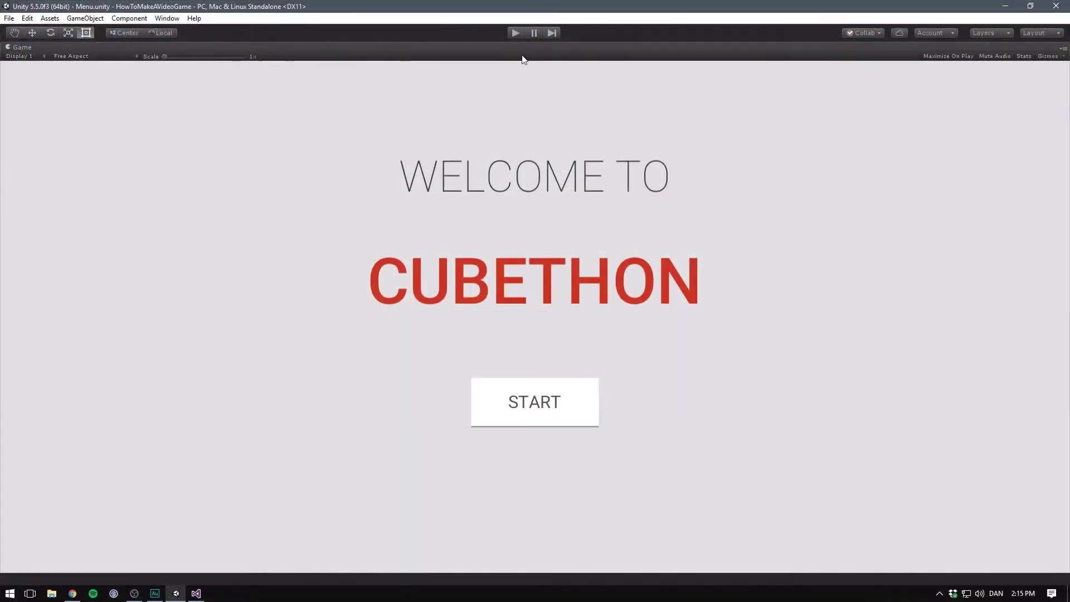
Run the Cubethon project in Unity, start the game and steer the cube through Level01
click(516, 33)
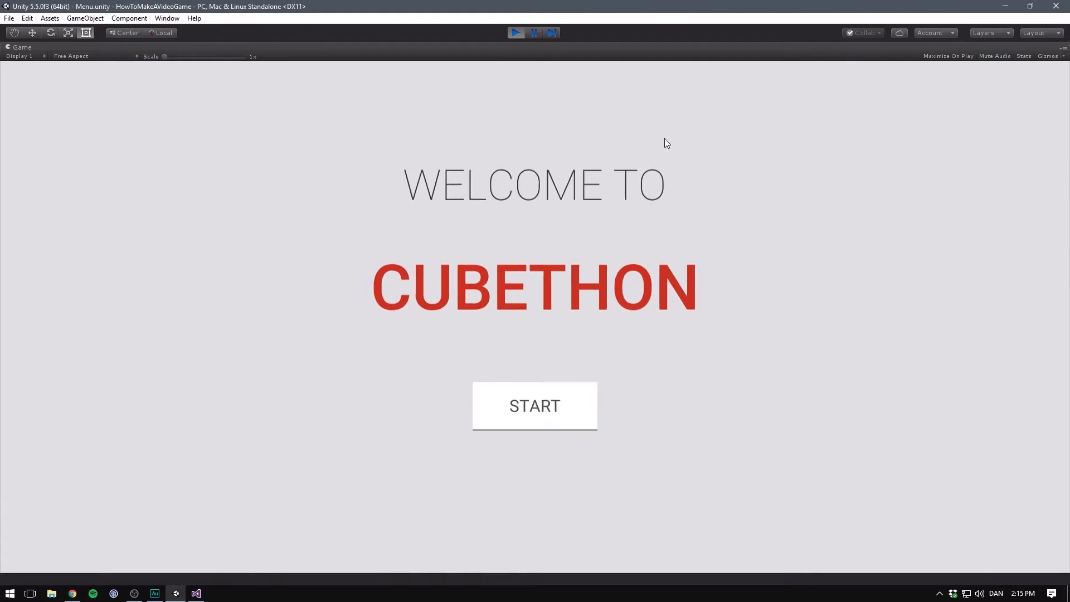
click(561, 410)
key(a)
key(d)
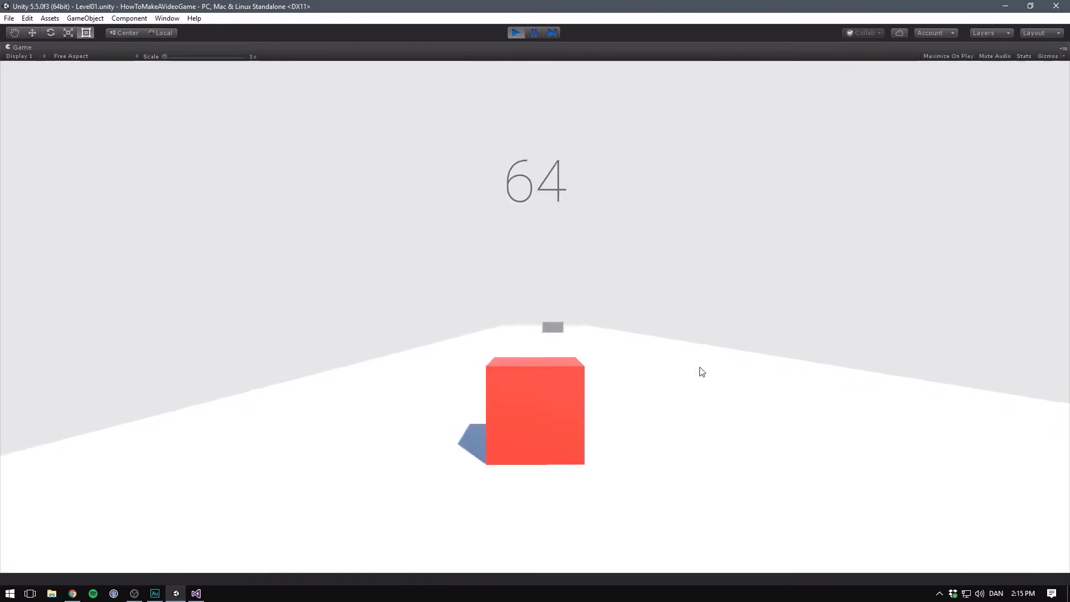
key(a)
key(d)
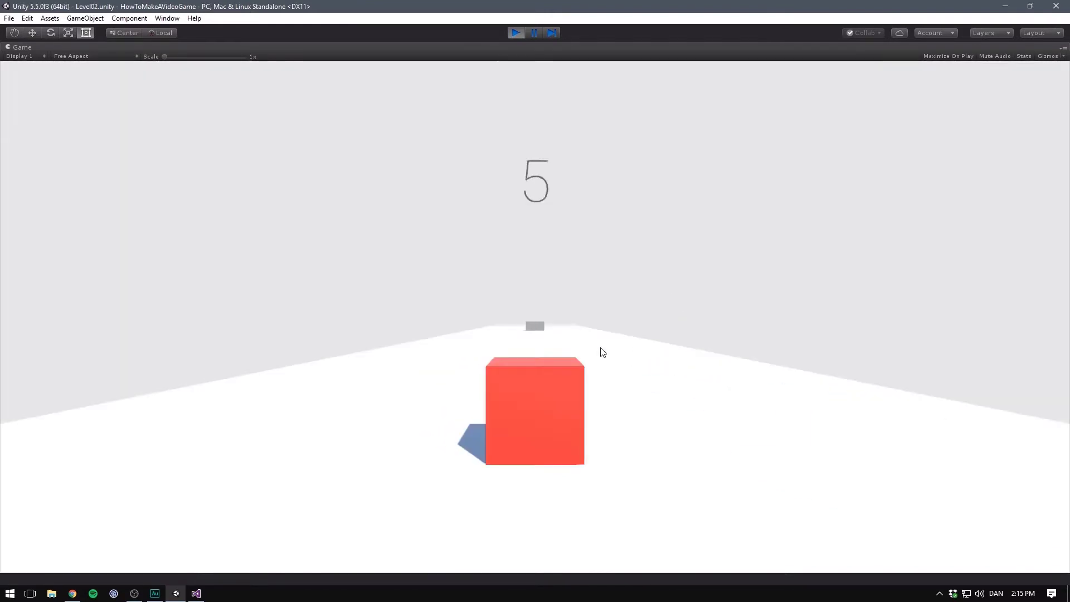
Play Level02 of Cubethon, steering the cube around the grey obstacles to the finish
key(a)
key(d)
key(a)
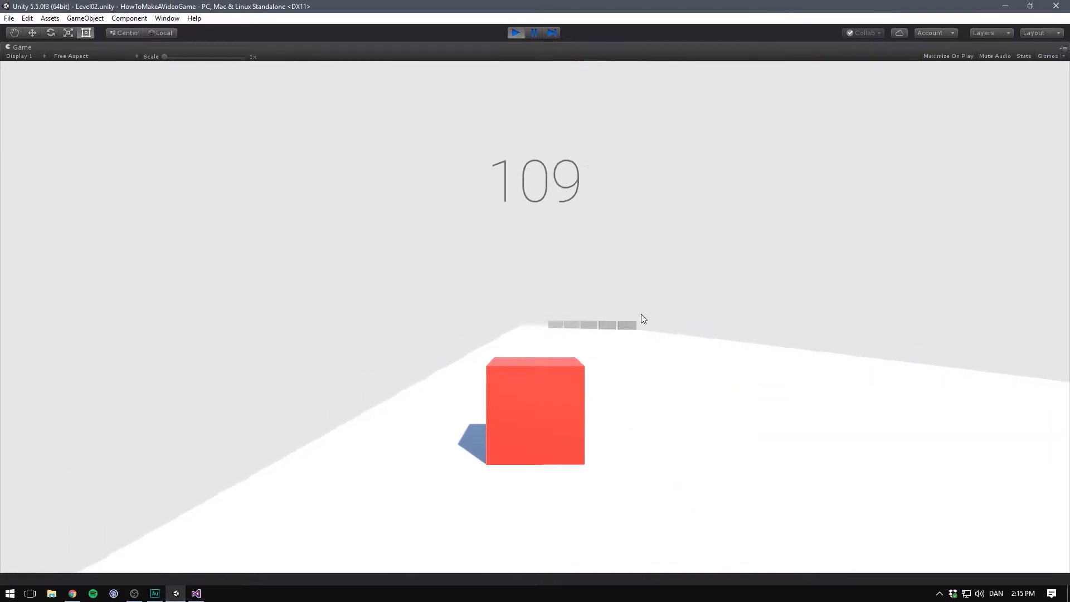
key(d)
key(a)
key(d)
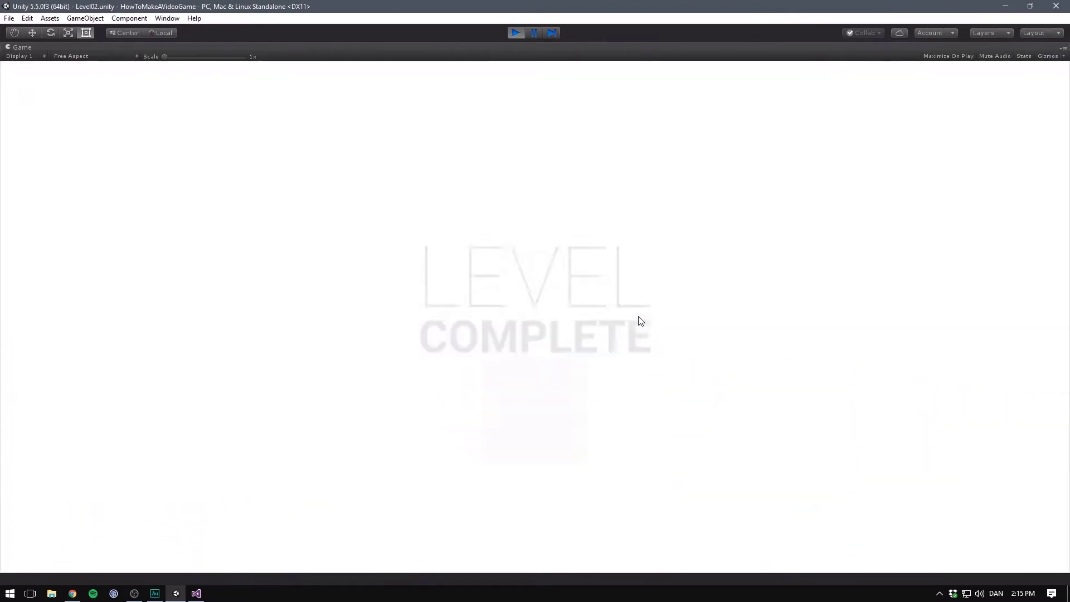
Play Level03 of Cubethon, steering the cube past the rows of blocks
key(a)
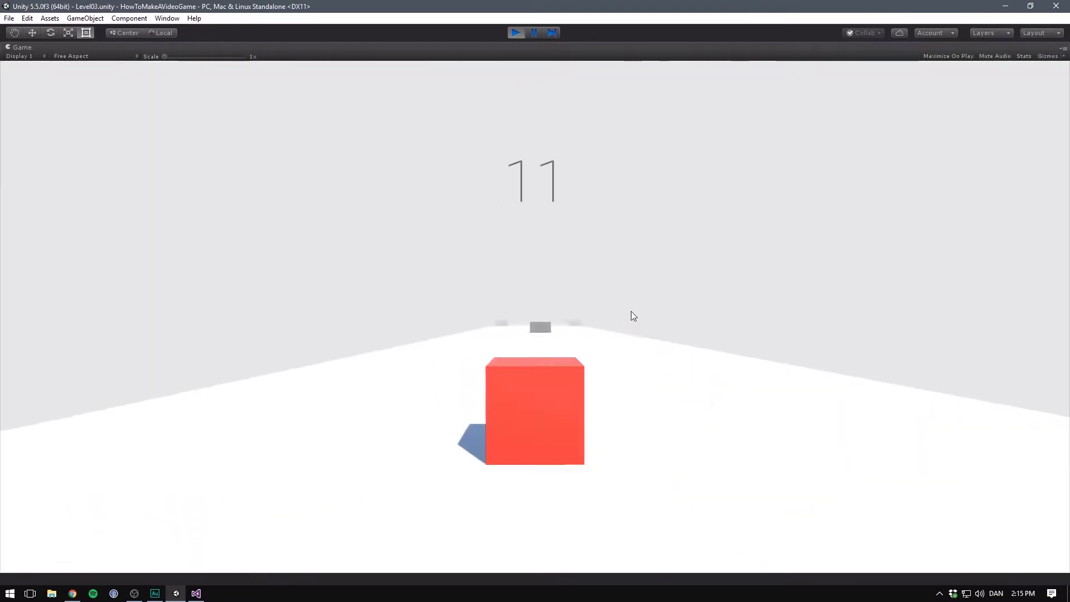
key(d)
key(a)
key(d)
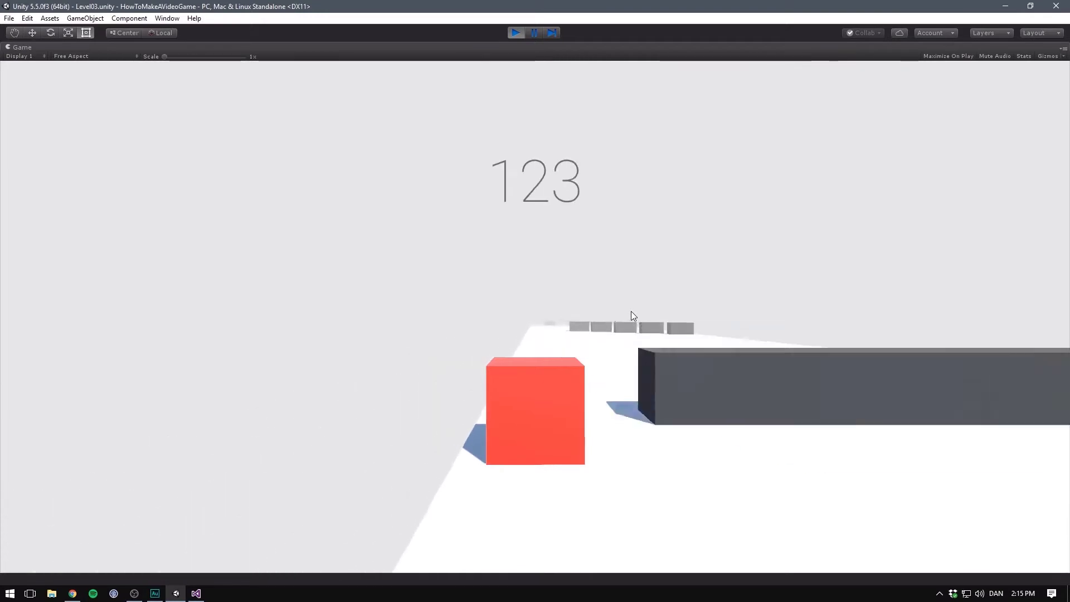
key(d)
key(a)
key(d)
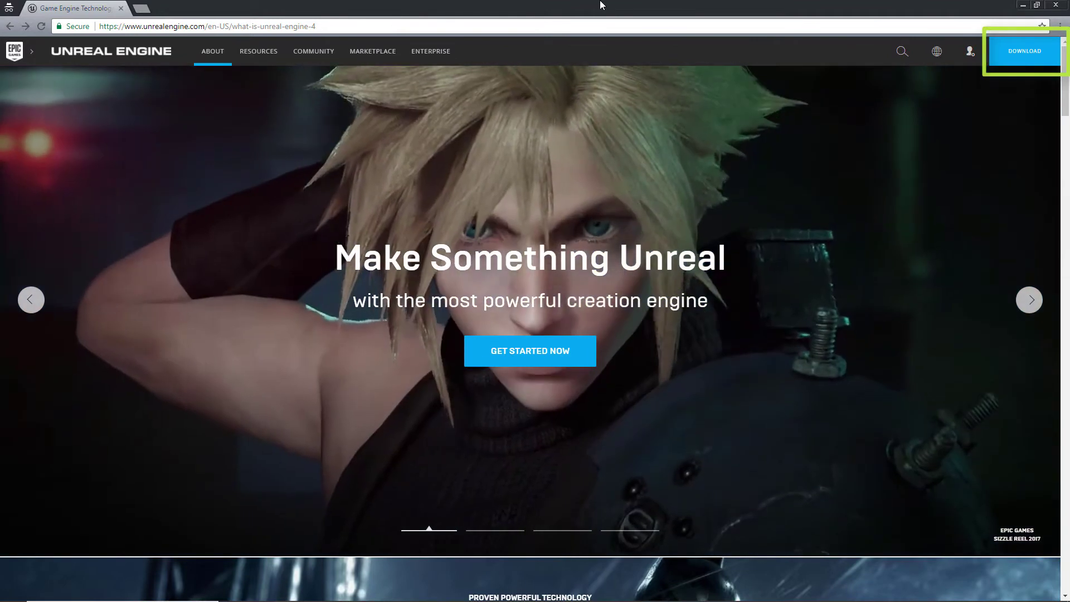
Go to the Unreal Engine download on its website and open the Library in the Epic Games Launcher
click(1027, 46)
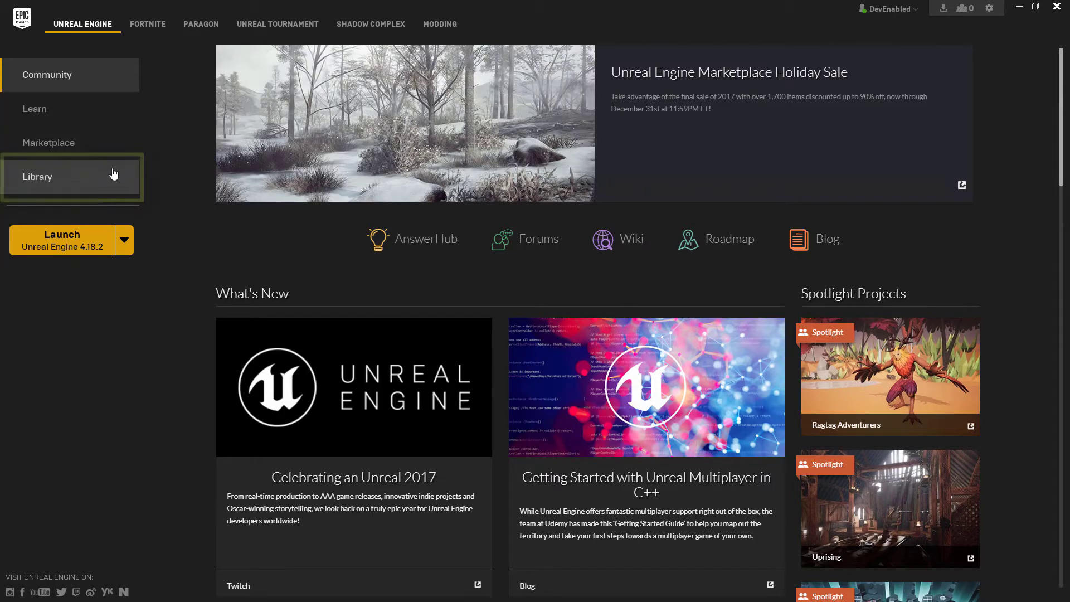
click(114, 174)
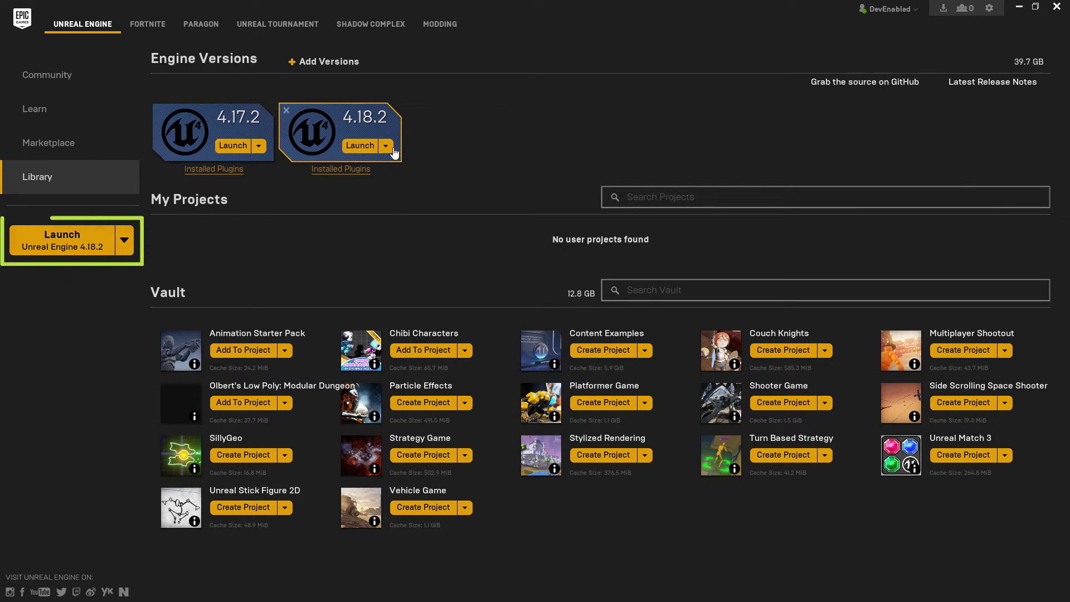
Add another engine version slot, review the selectable versions and start installing 4.16.0
click(350, 66)
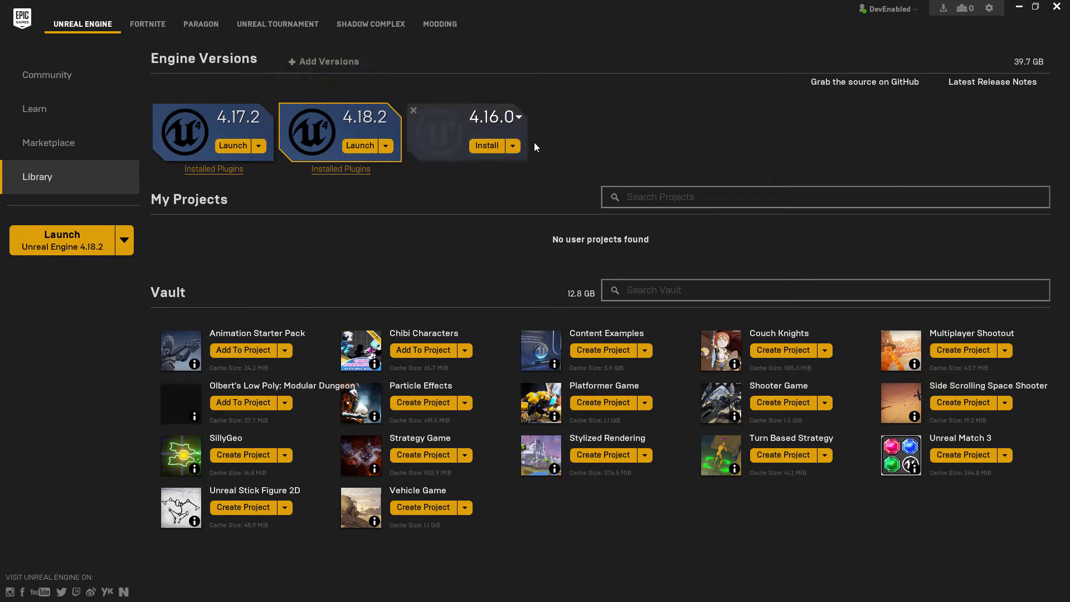
click(518, 118)
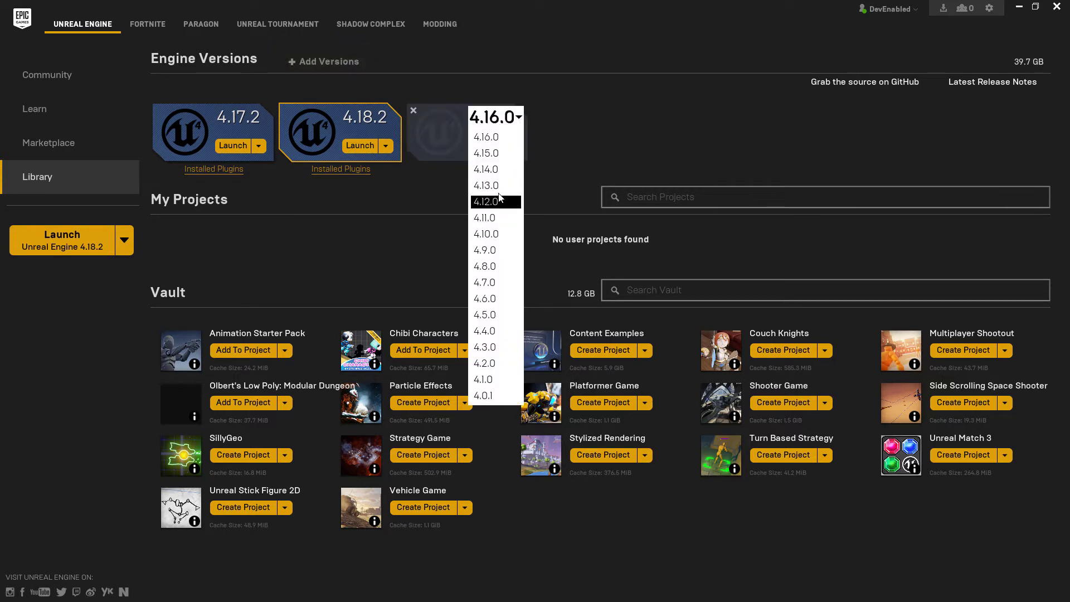
click(559, 119)
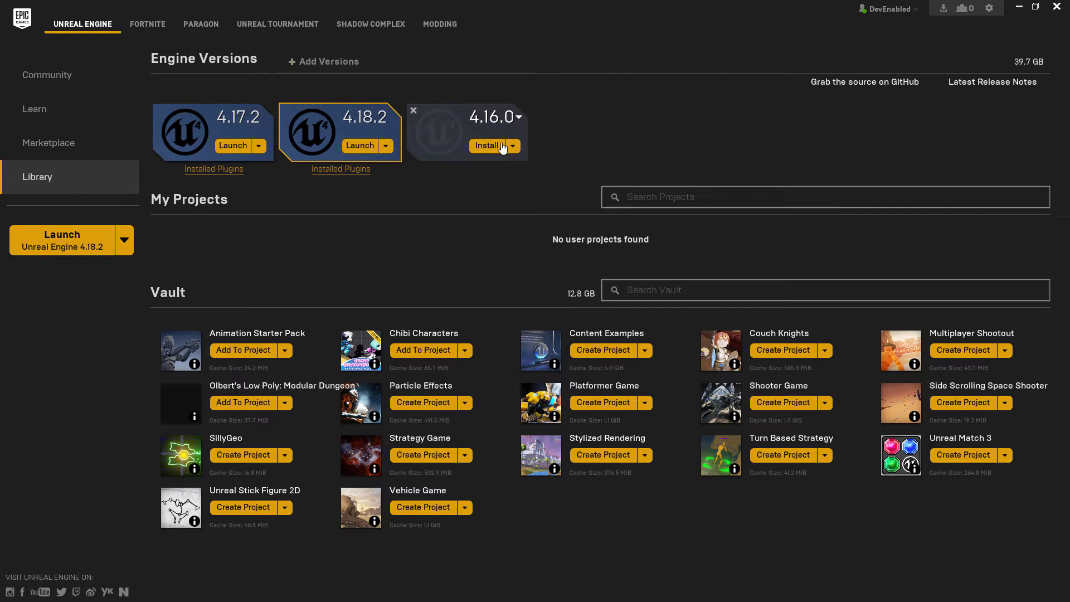
click(481, 151)
click(509, 150)
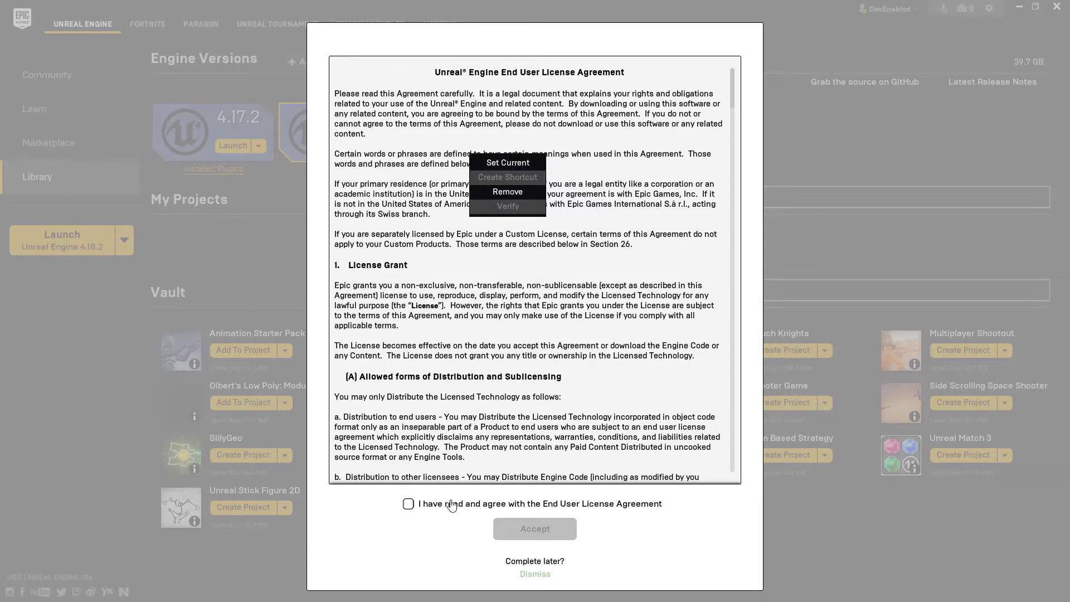
Accept the Unreal Engine End User License Agreement and try to install engine version 4.16 in D:\Games
click(449, 504)
click(534, 529)
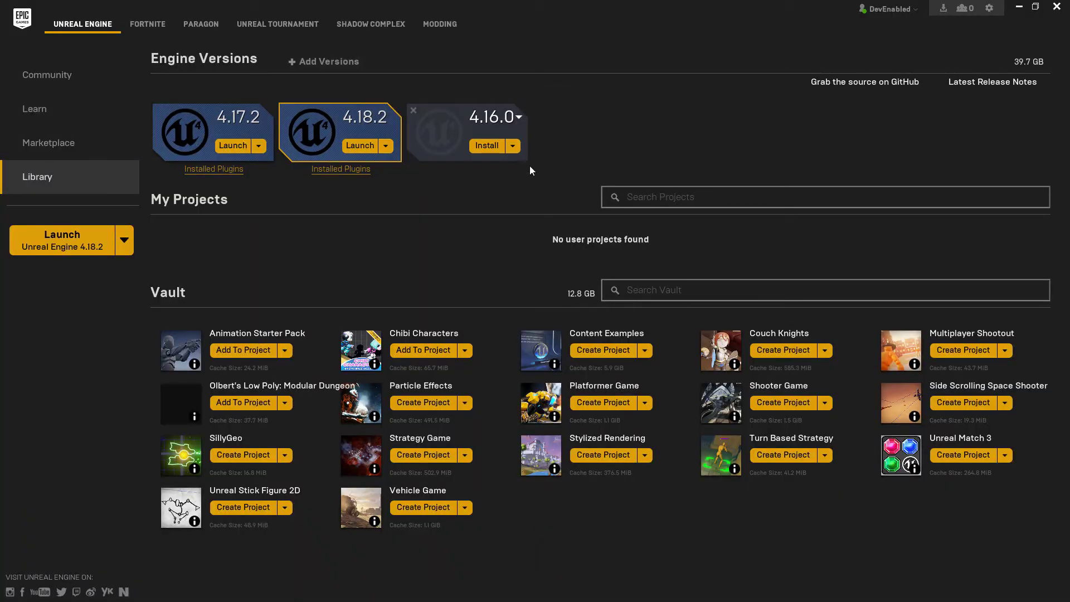
click(516, 147)
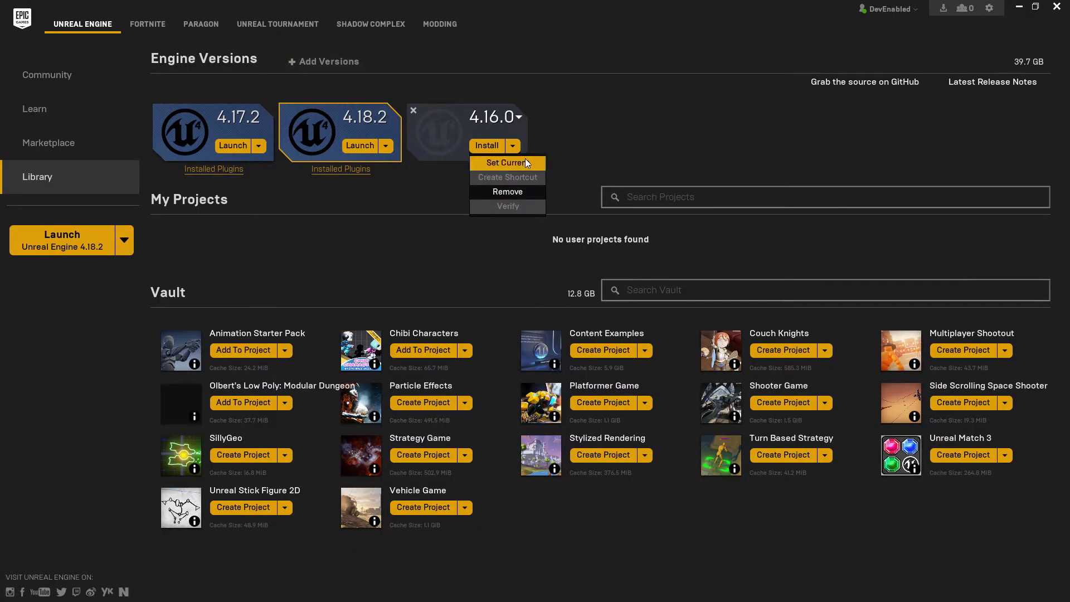
click(480, 148)
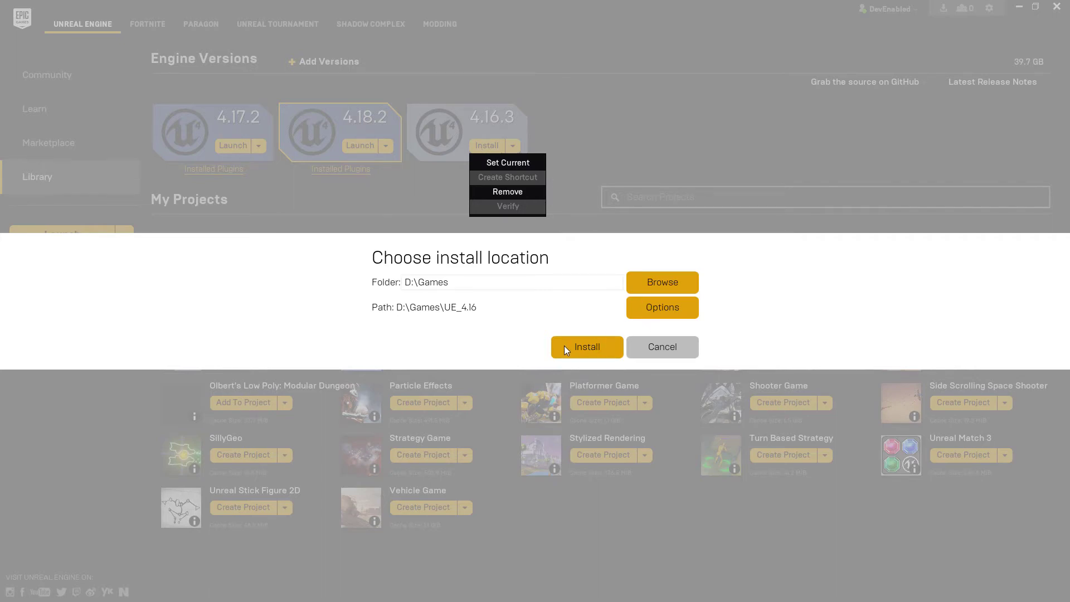
click(577, 350)
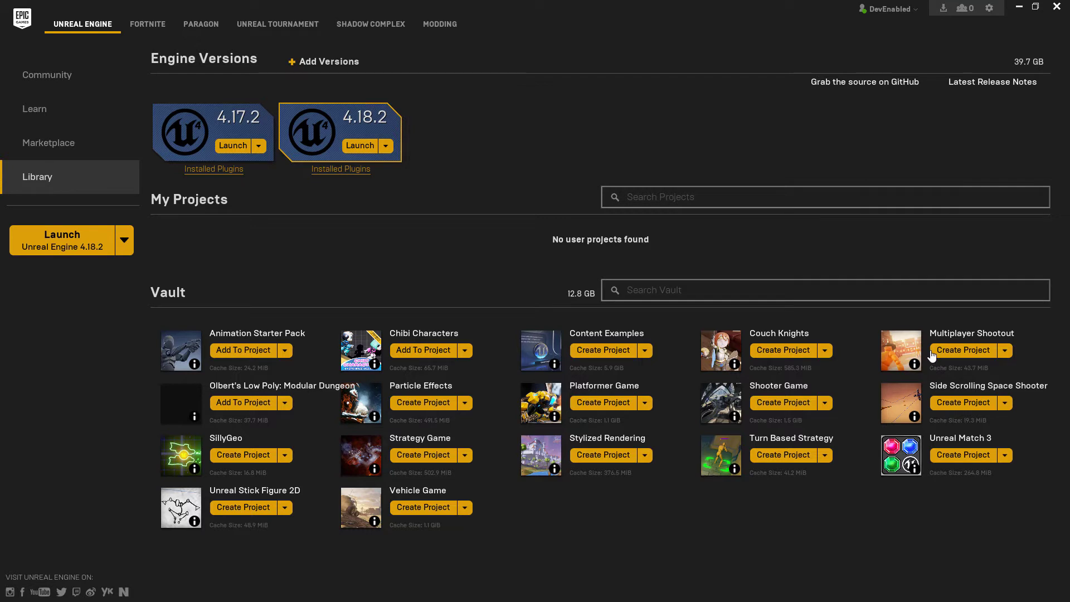
Review the Unreal Engine 4.18.2 installation options, including starter content, templates and target platforms, without applying changes
click(386, 146)
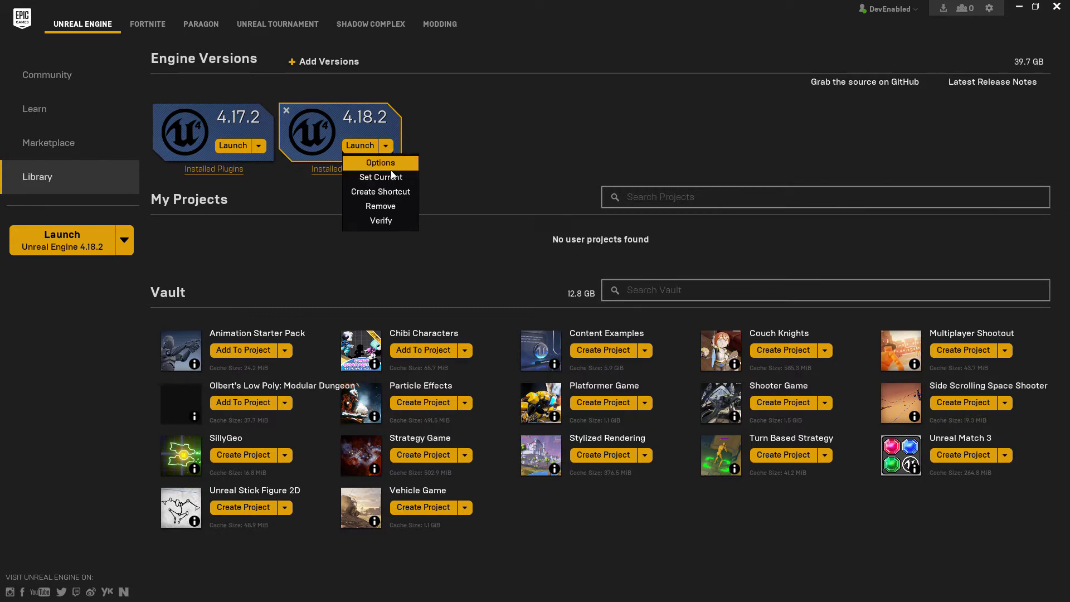
click(392, 167)
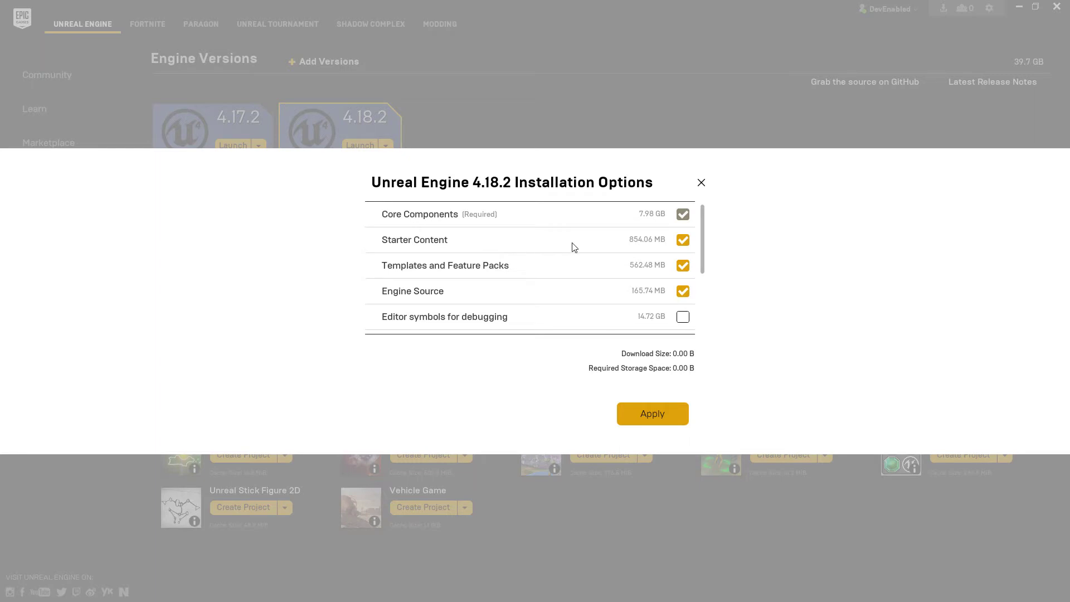
scroll(613, 246, down, 1)
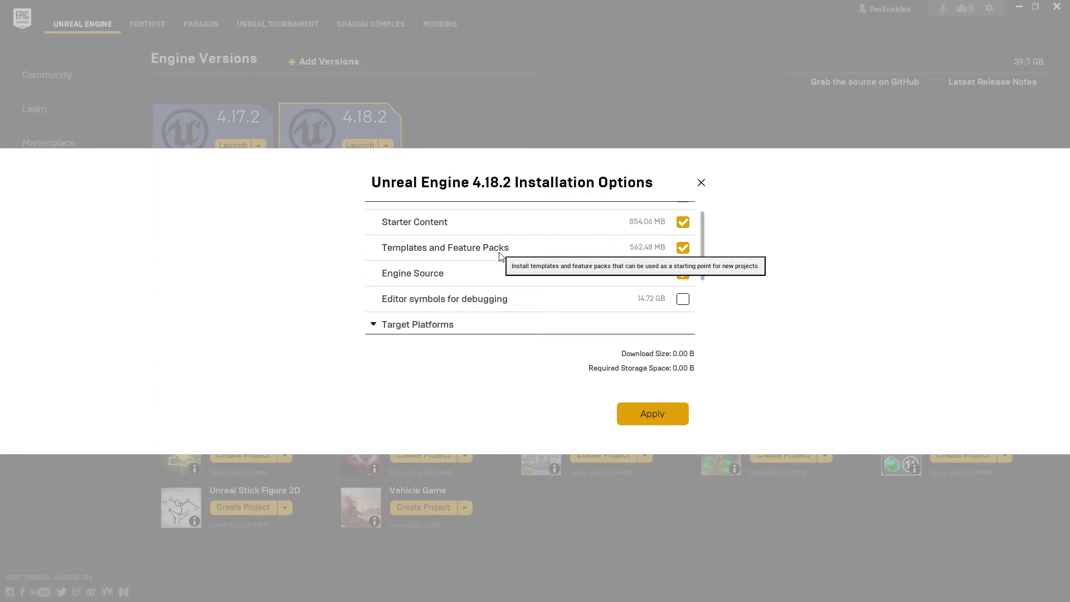
scroll(499, 255, down, 3)
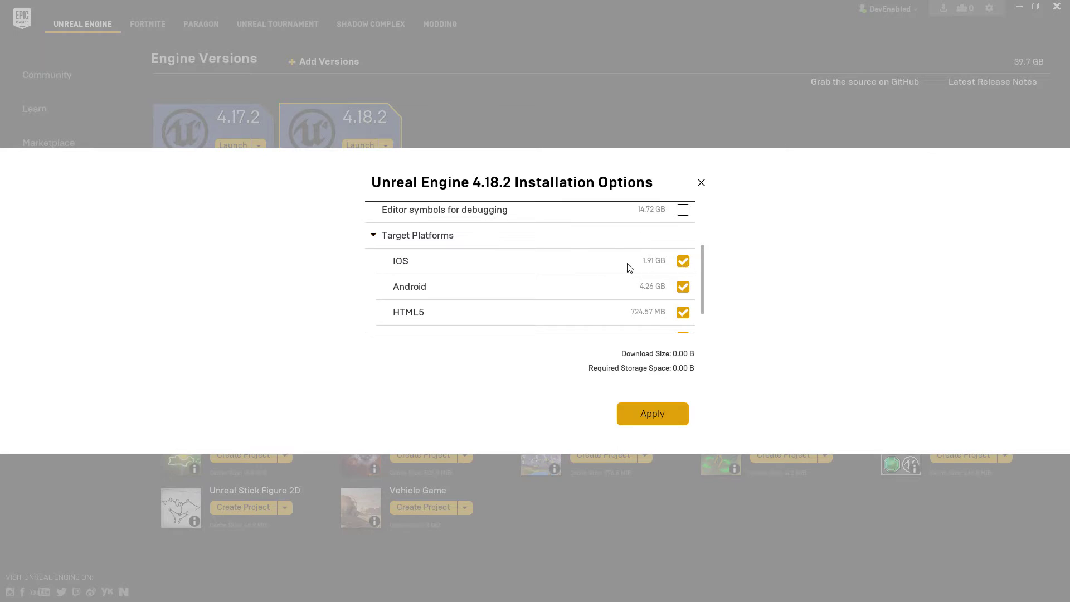
scroll(629, 268, down, 1)
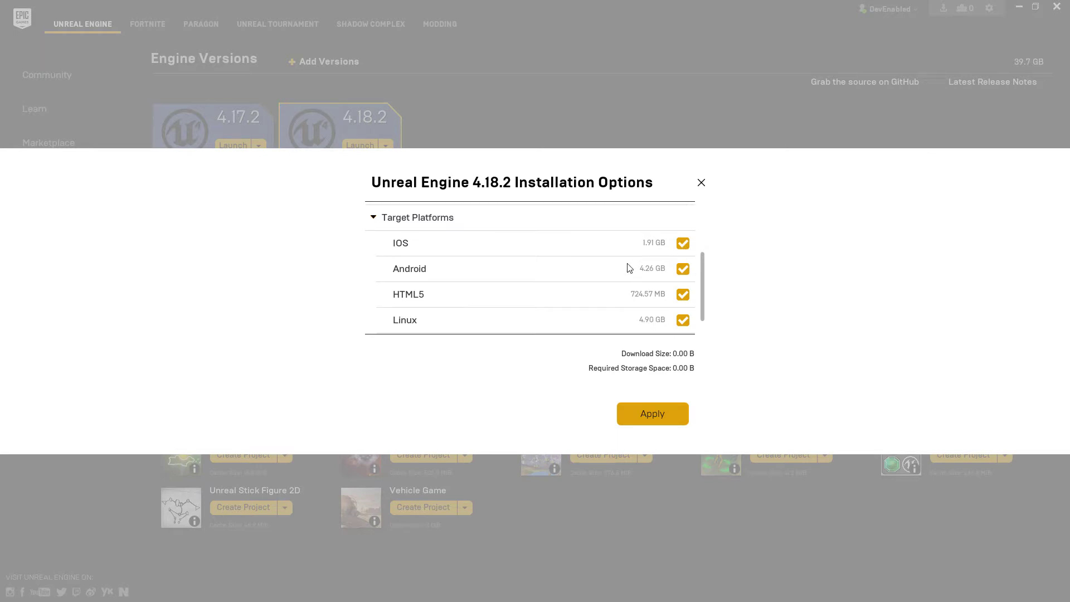
click(701, 183)
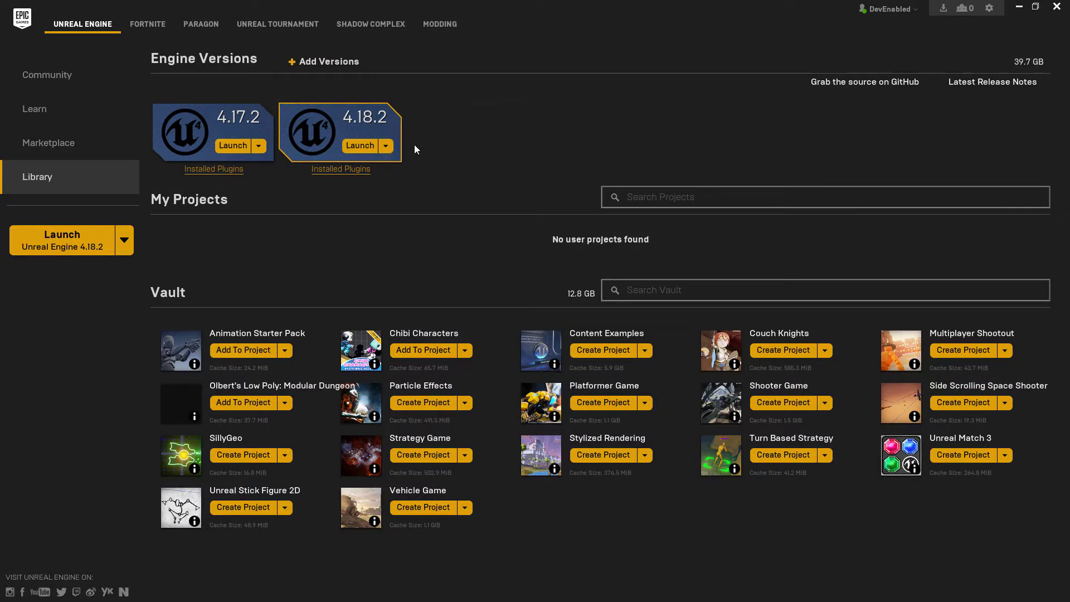
Launch Unreal Engine 4.18.2 and create a blank Blueprint project named YT_CubeRunner in D:\Projects\UE4
click(376, 146)
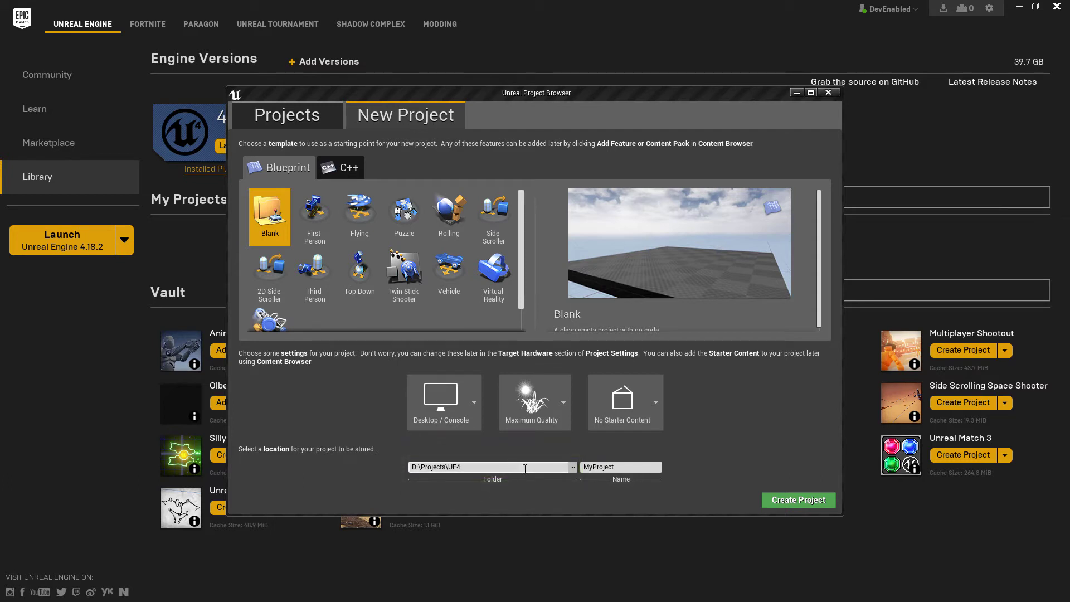
click(641, 469)
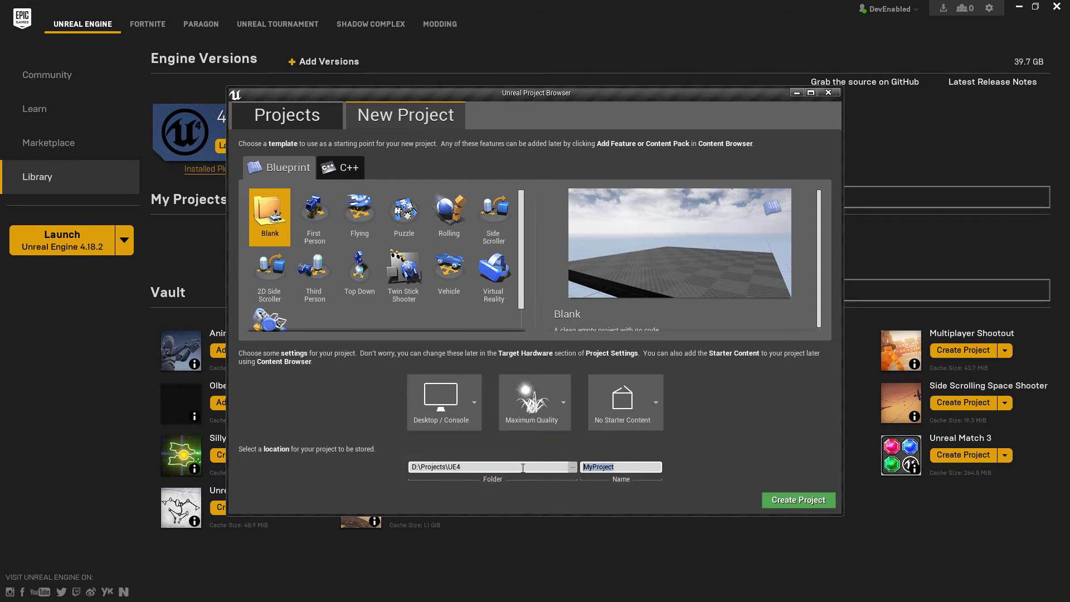
text(YT_CubeRunner)
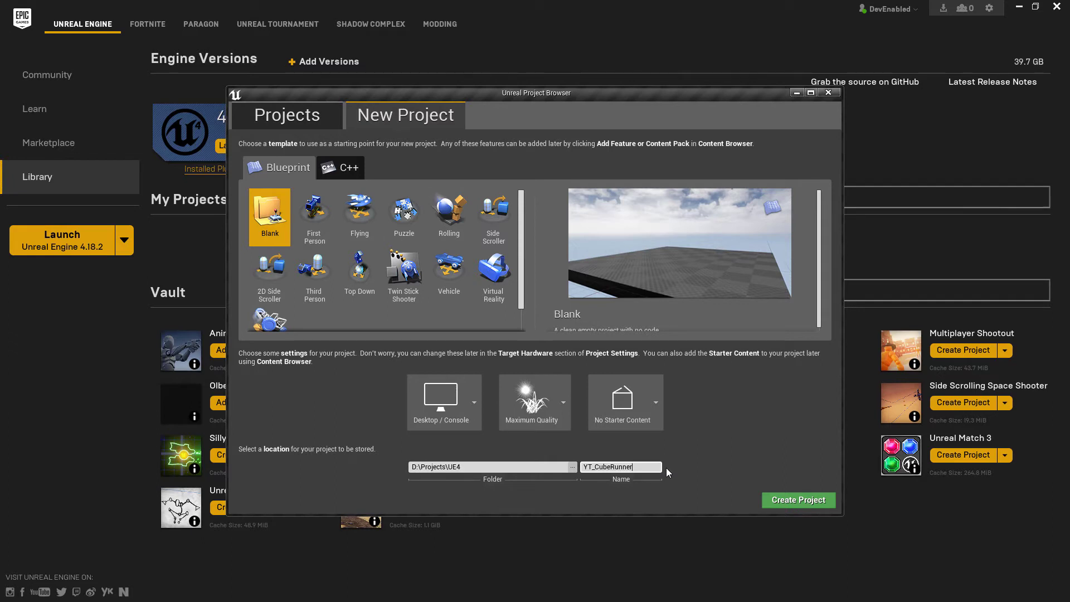
click(779, 498)
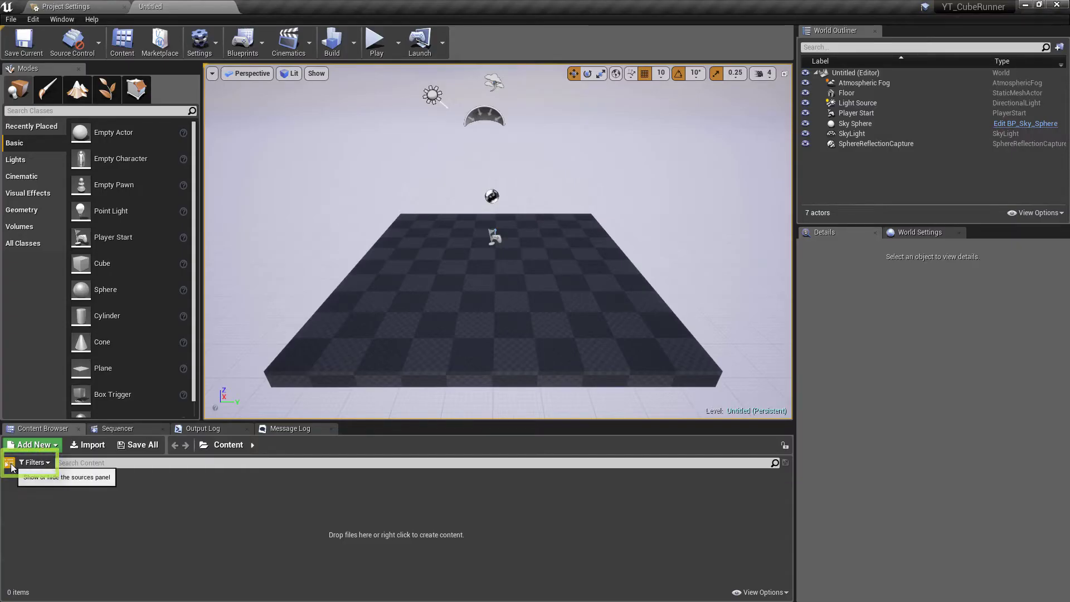
Show the sources panel with the folder tree in the Content Browser
click(10, 464)
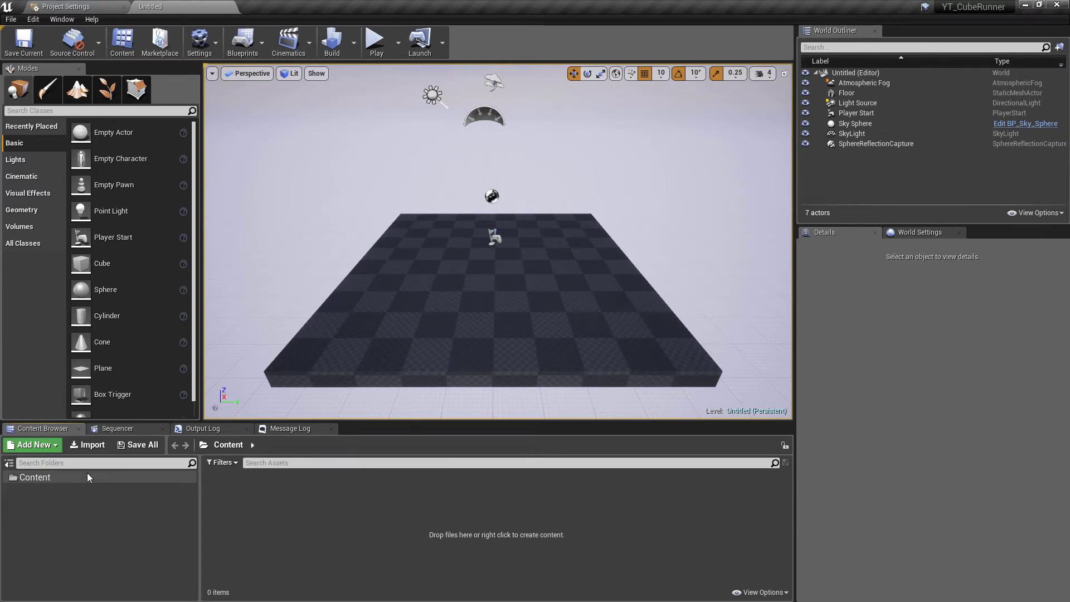
Create three folders named Assets, Blueprints and Maps directly inside the project's Content folder
right_click(71, 476)
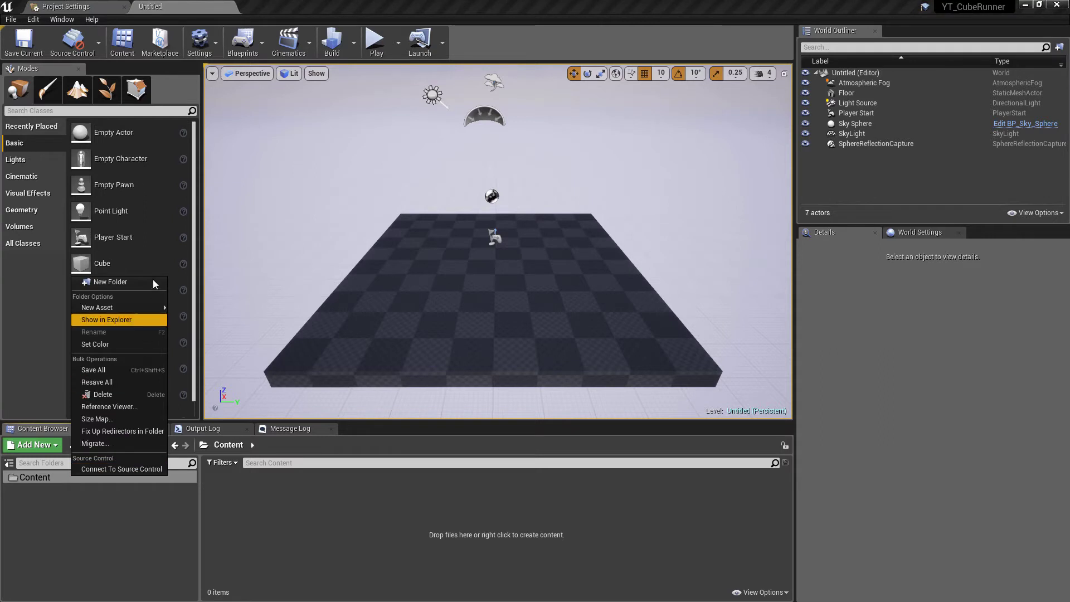
click(154, 283)
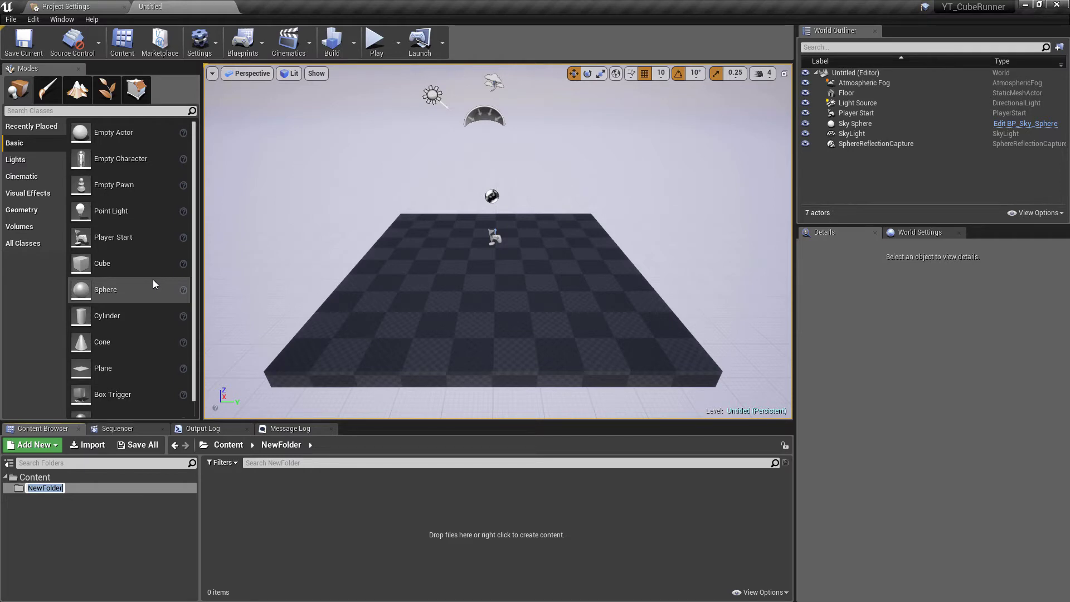
text(Assets)
key(Return)
right_click(62, 475)
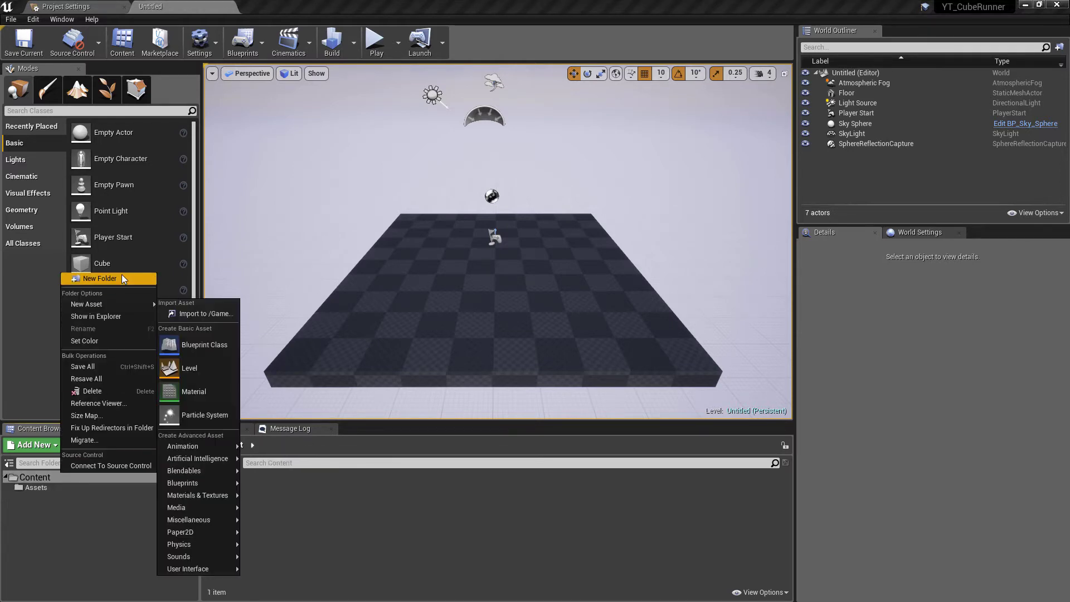
click(121, 276)
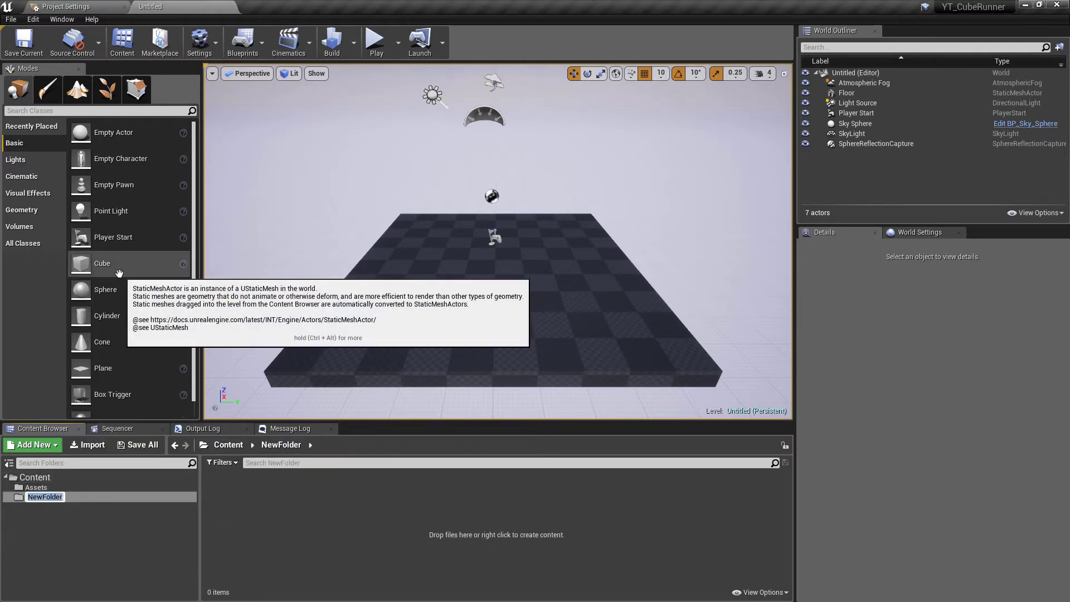
text(Blueprints)
key(Return)
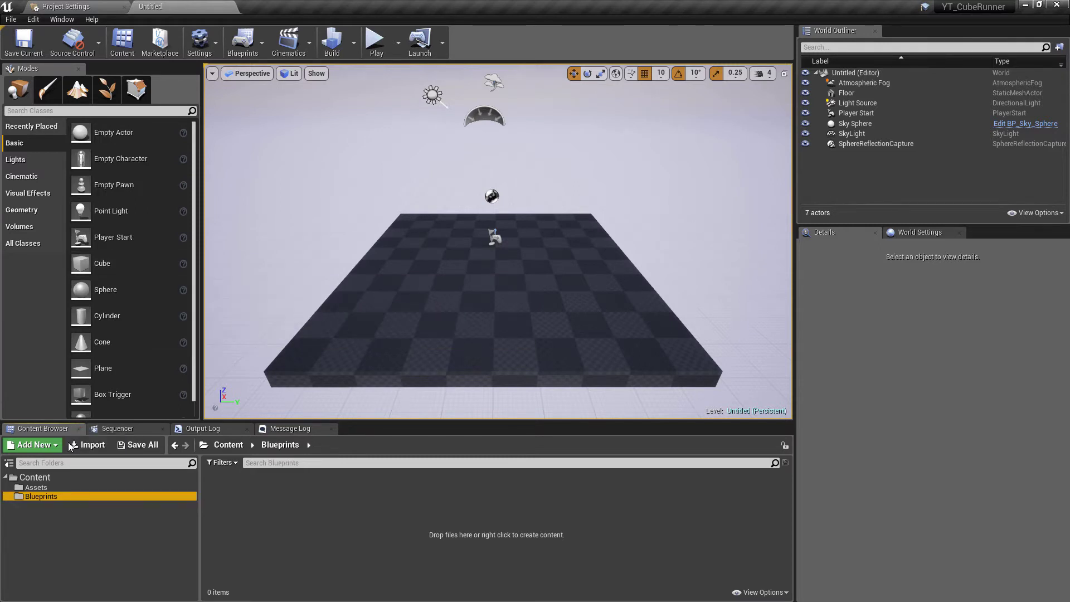
right_click(43, 478)
click(100, 284)
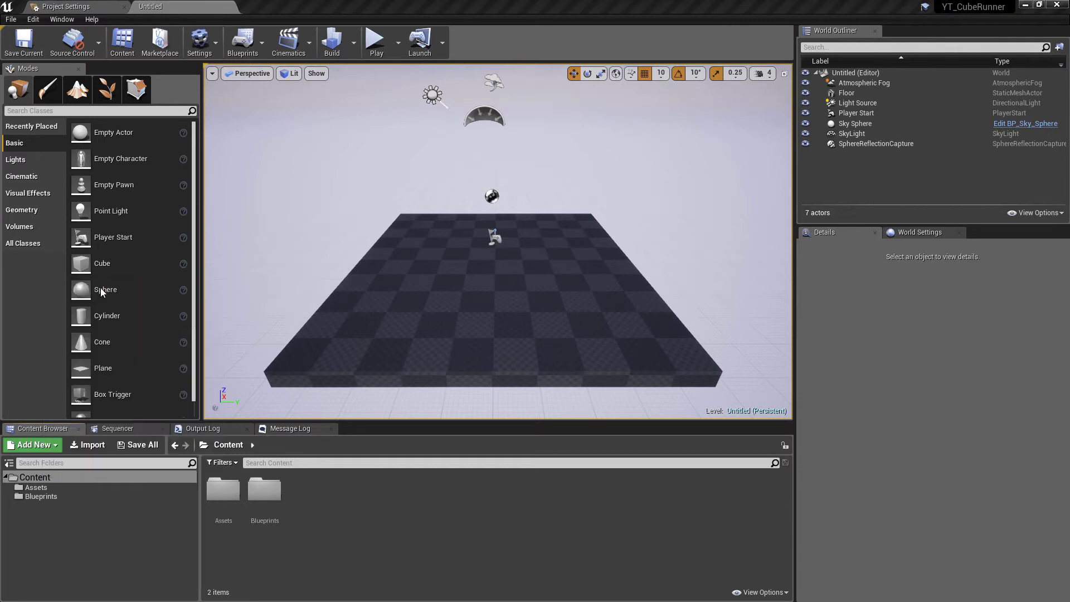
text(Maps)
key(Return)
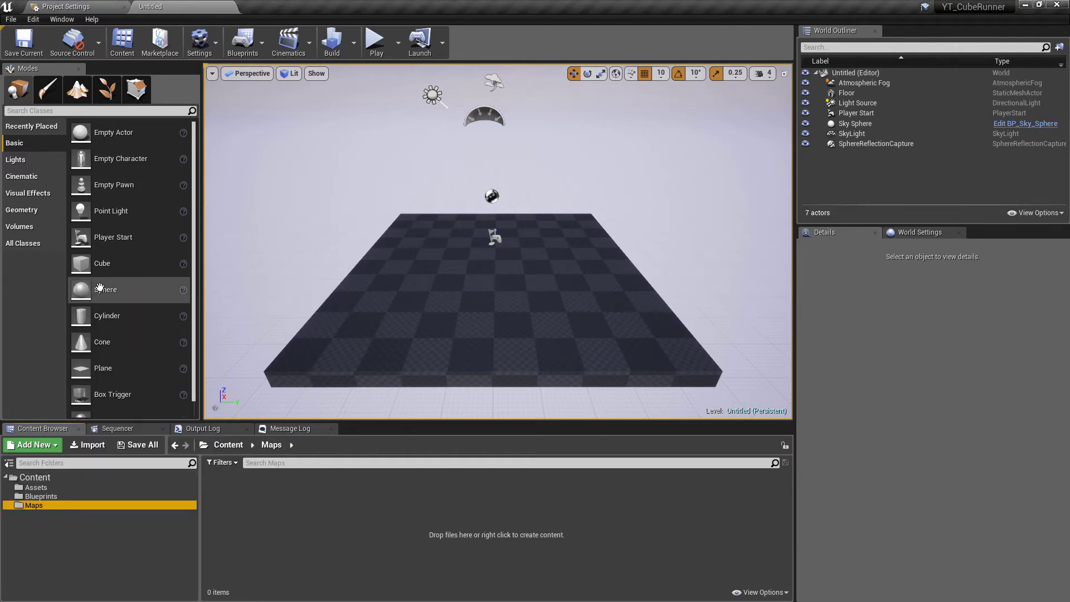
Save the current level as Main1 in the Maps folder
right_drag(608, 173, 636, 134)
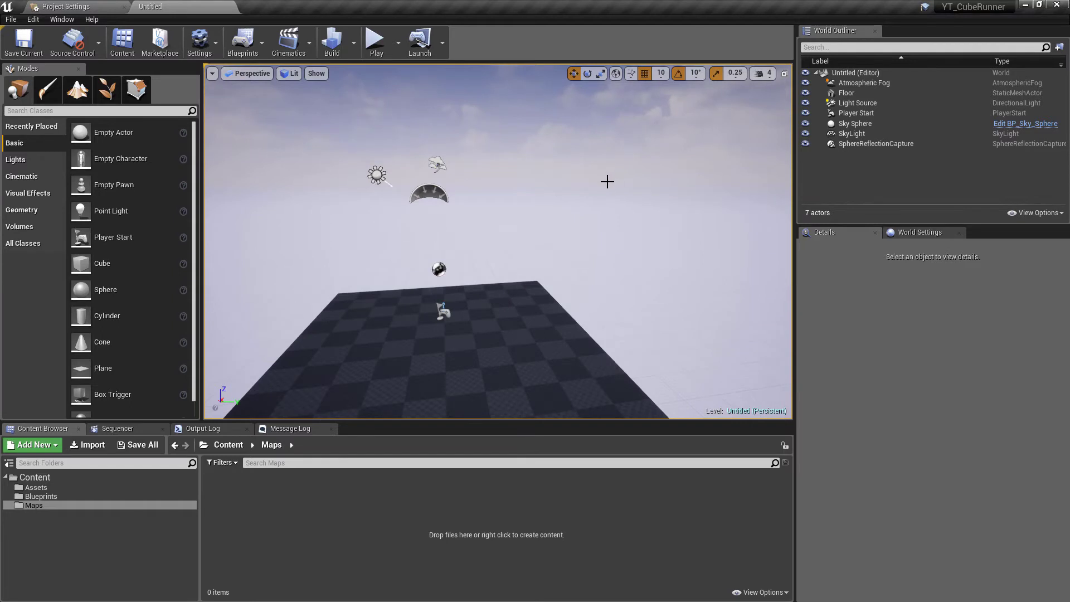
key(ctrl+s)
click(254, 176)
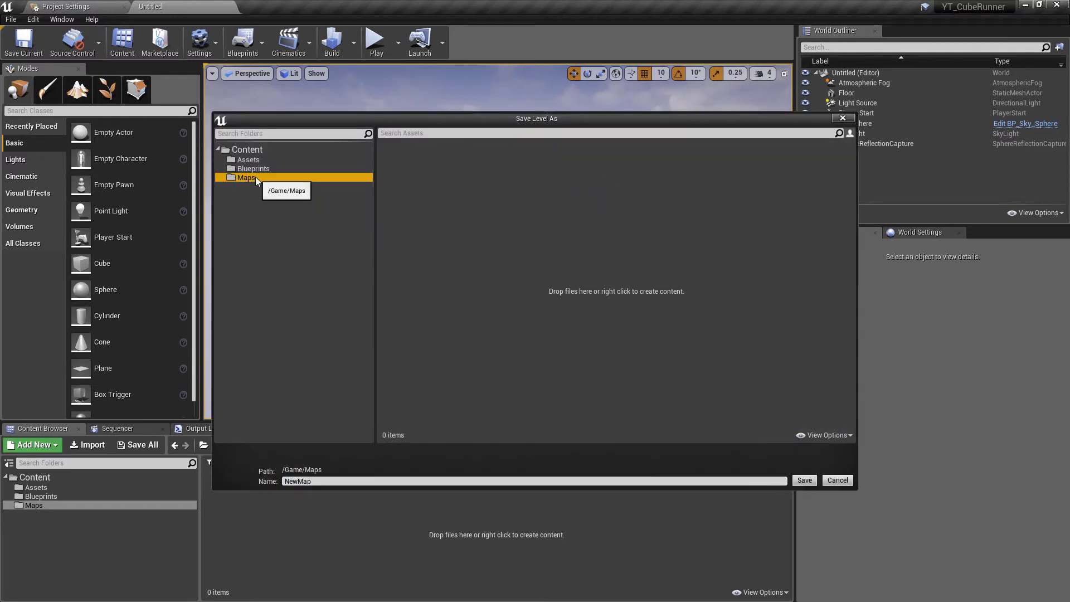
drag(329, 481, 185, 481)
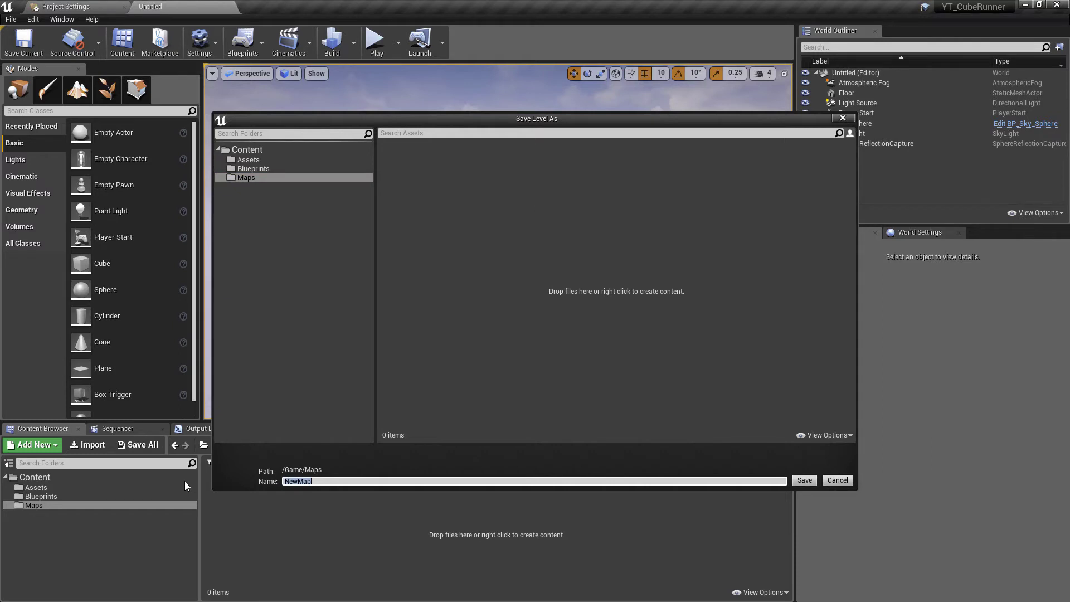
text(Main1)
click(795, 481)
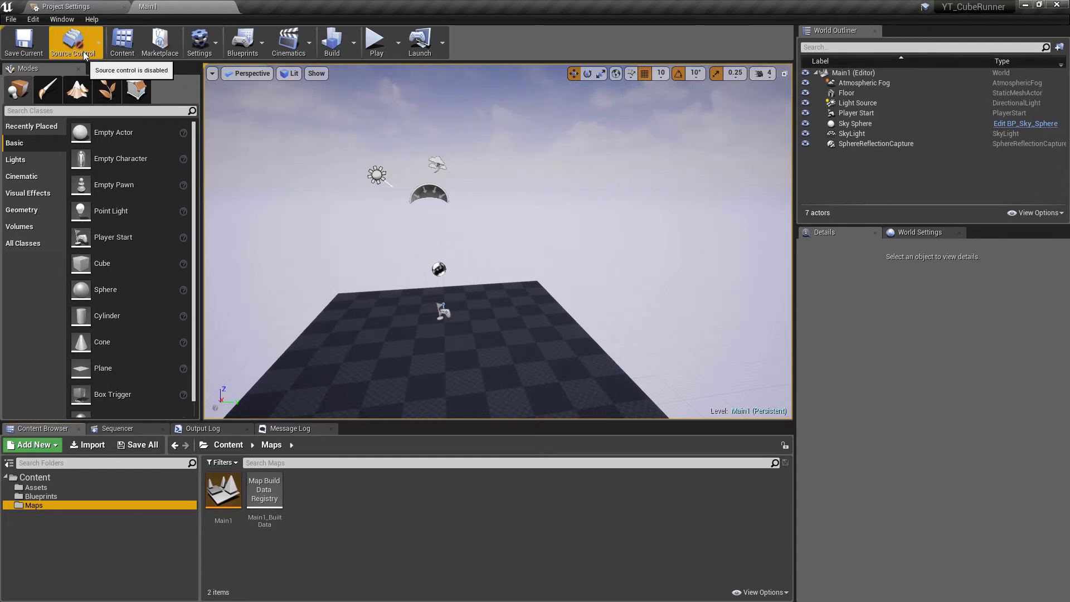
Set both the Editor Startup Map and the Game Default Map to Main1 in the project's Maps & Modes settings
click(41, 20)
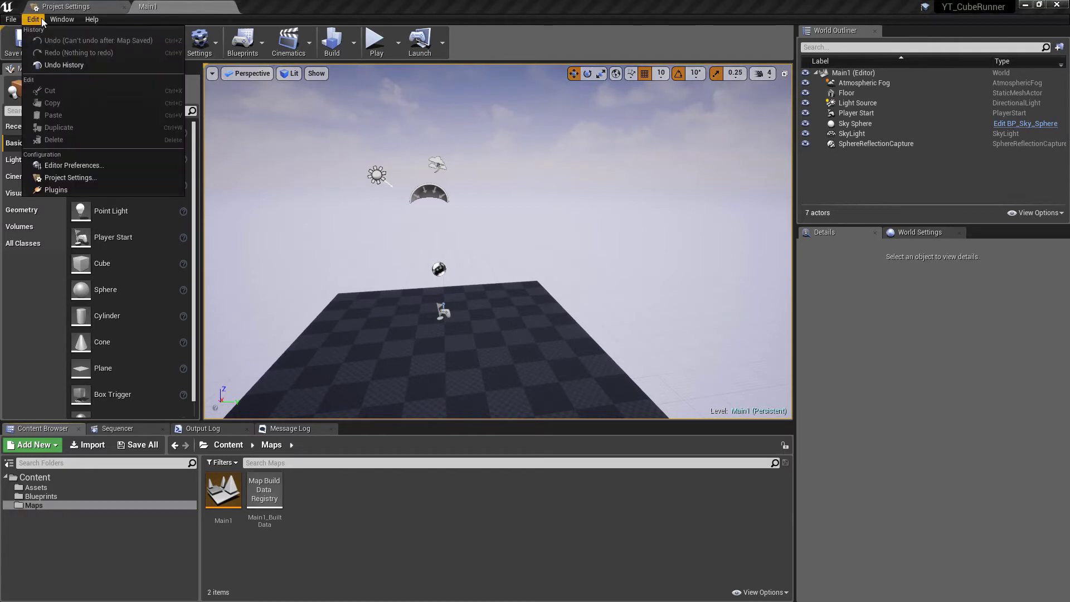
click(52, 177)
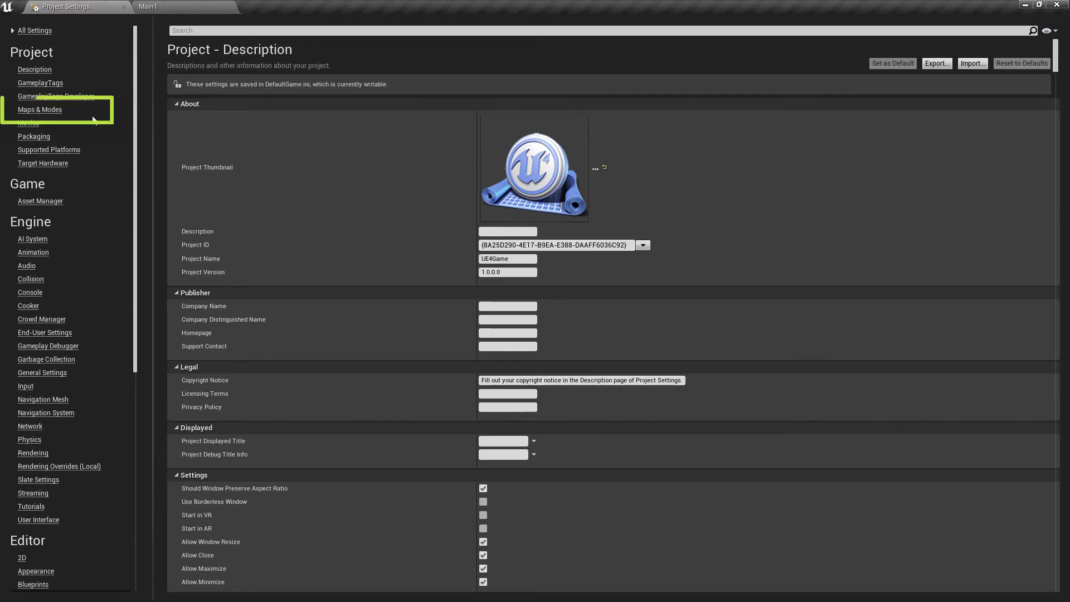
click(60, 112)
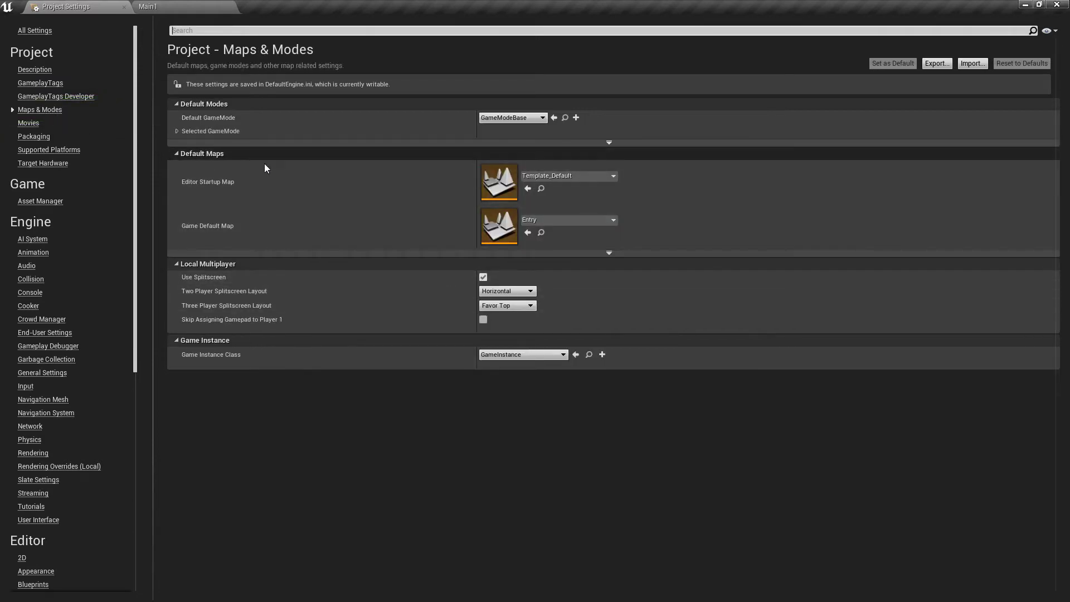
click(572, 178)
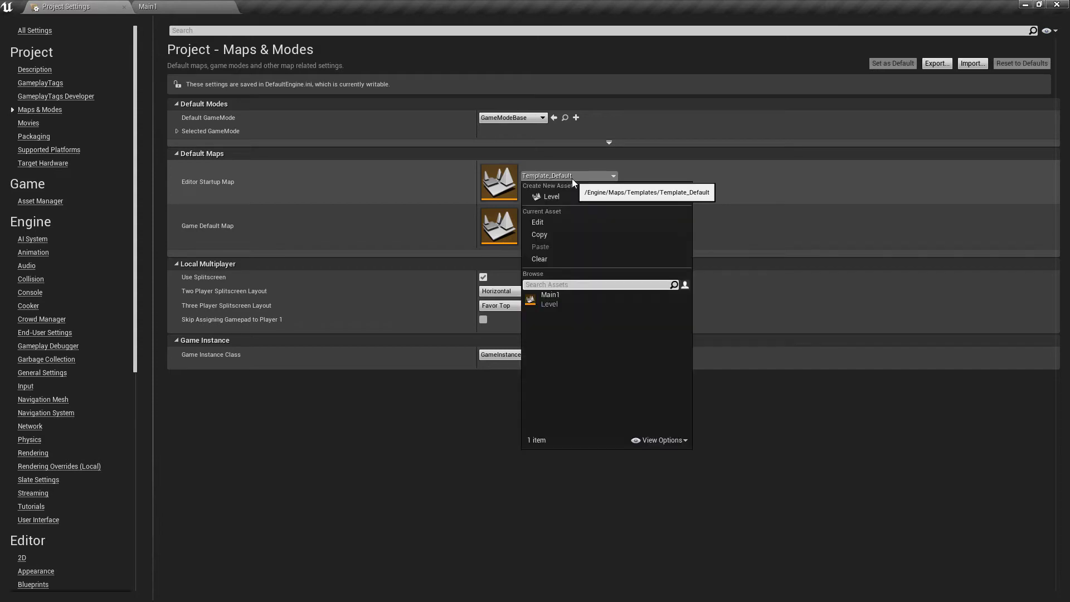
click(560, 297)
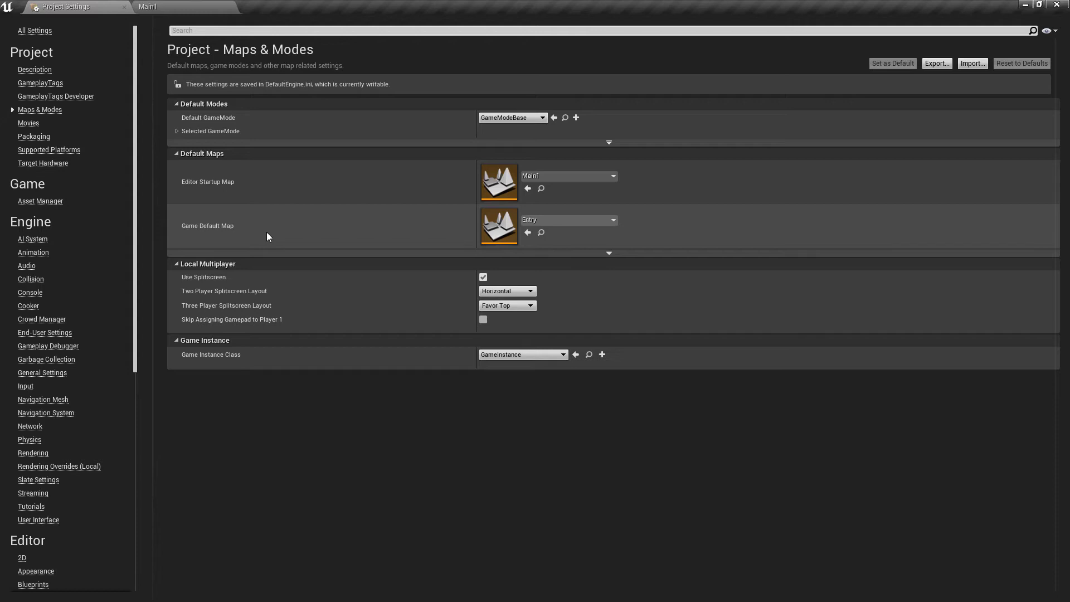
click(591, 222)
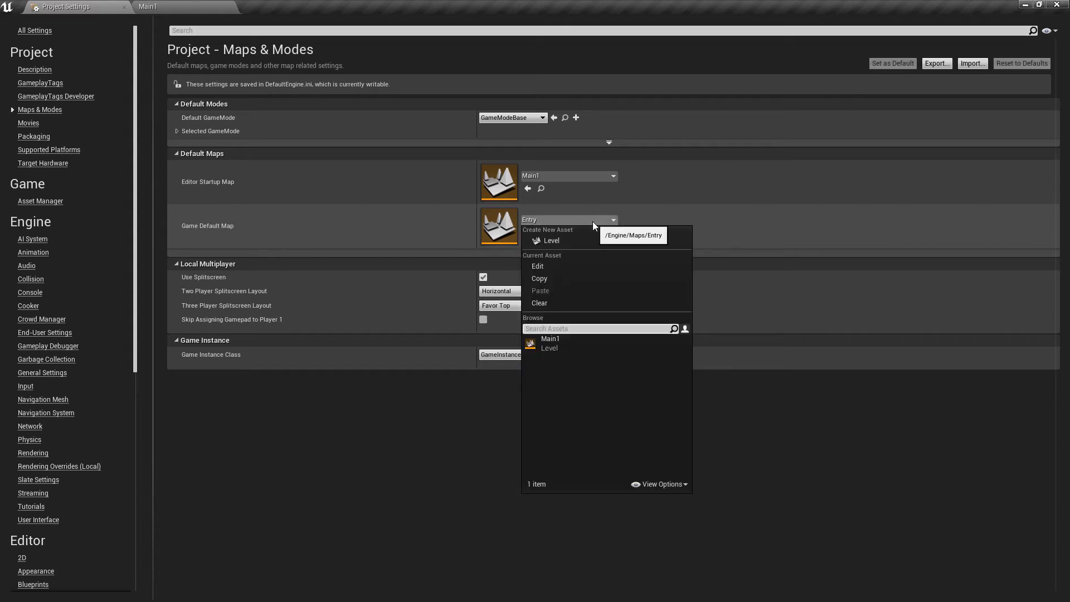
click(579, 346)
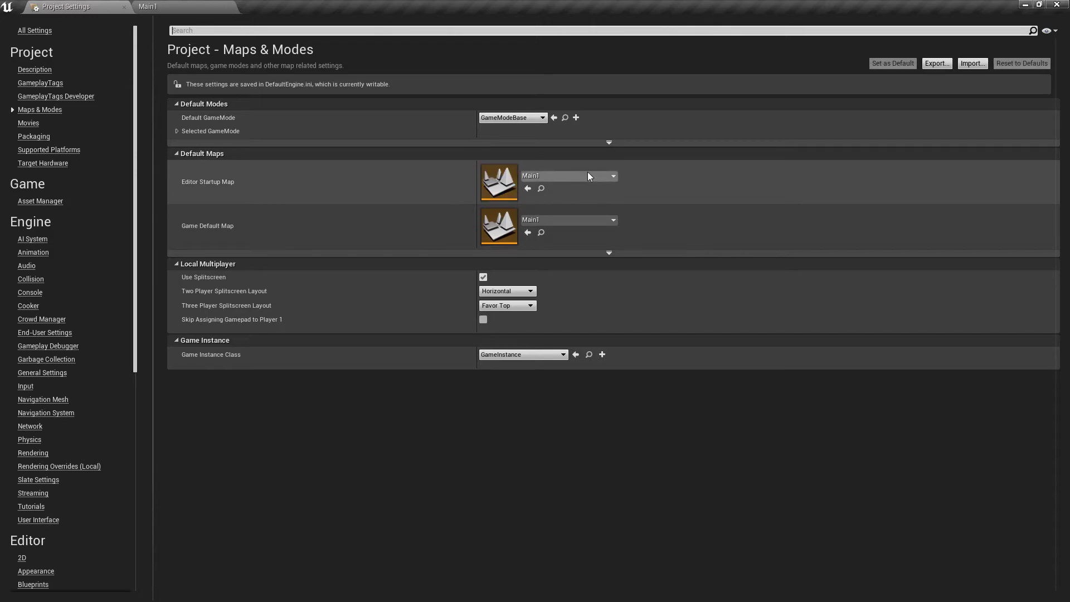
Return to the Main1 level and create a folder named Materials inside the Assets folder
click(183, 7)
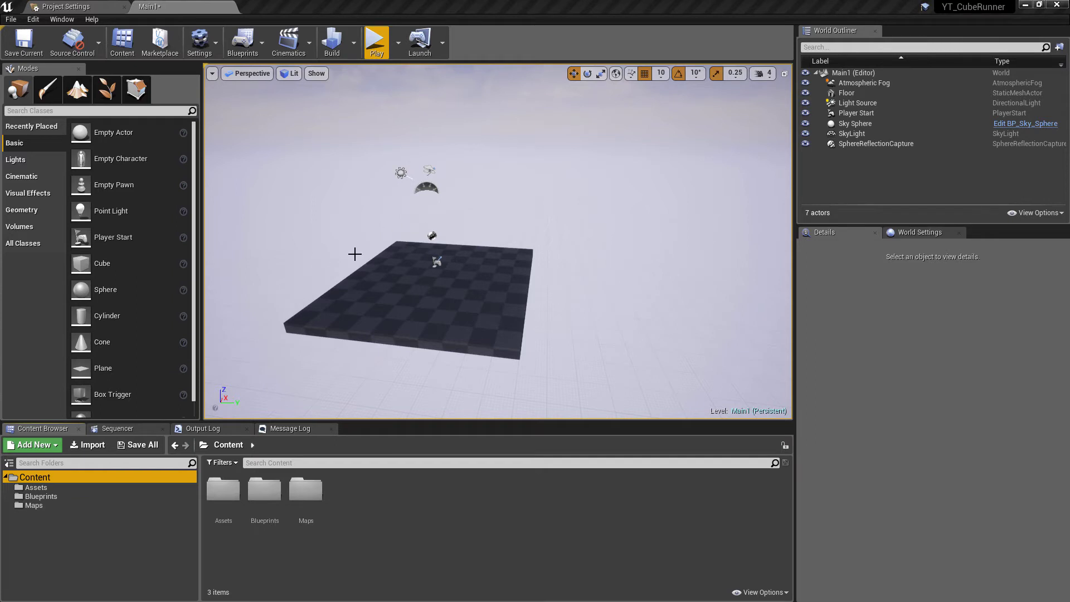
click(72, 488)
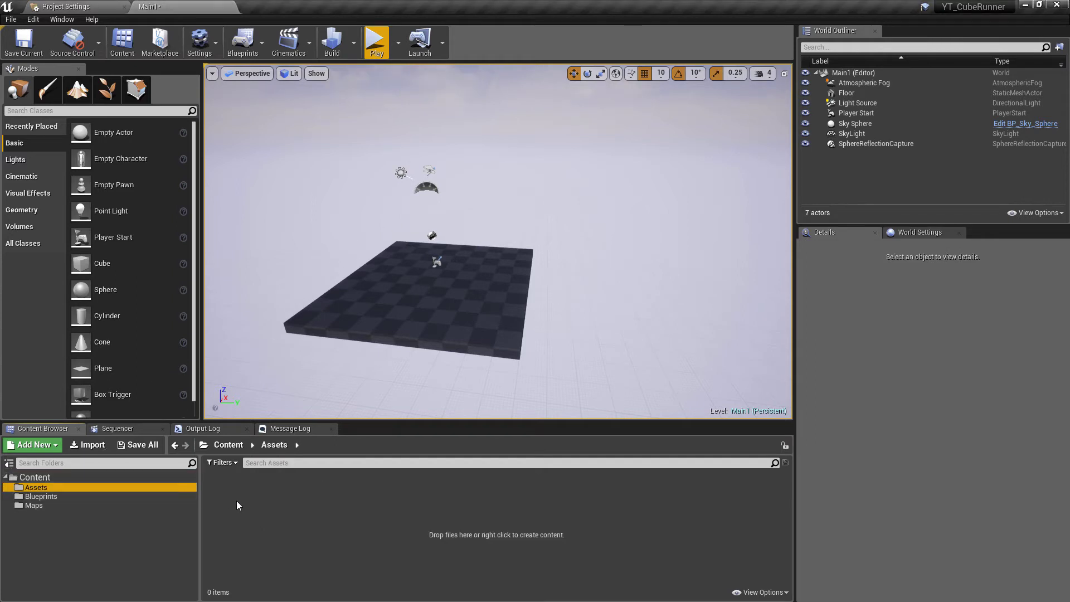
right_click(277, 506)
click(330, 189)
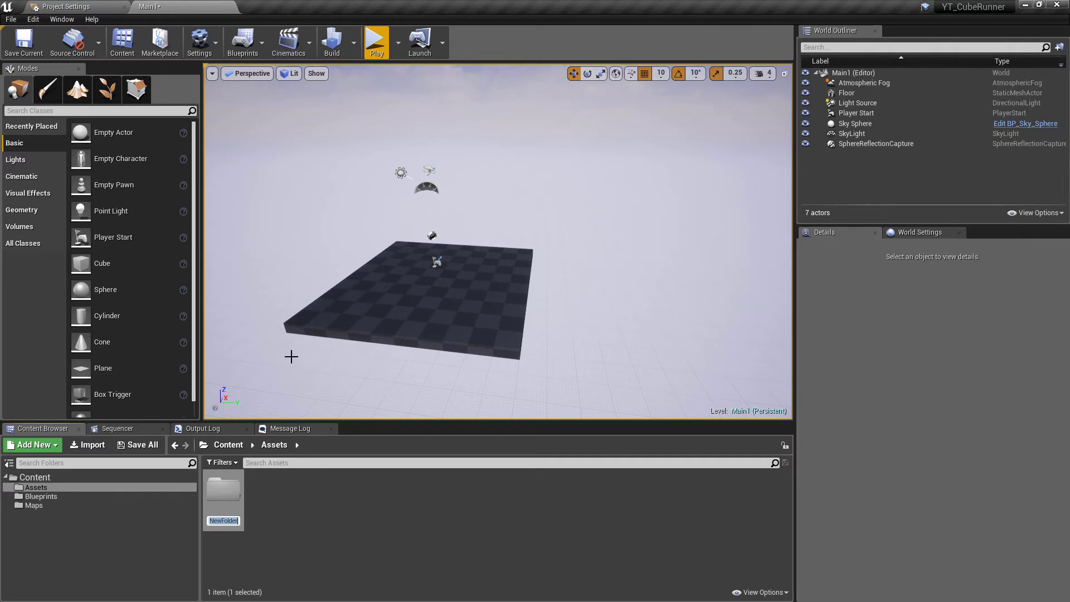
text(Materials)
key(Return)
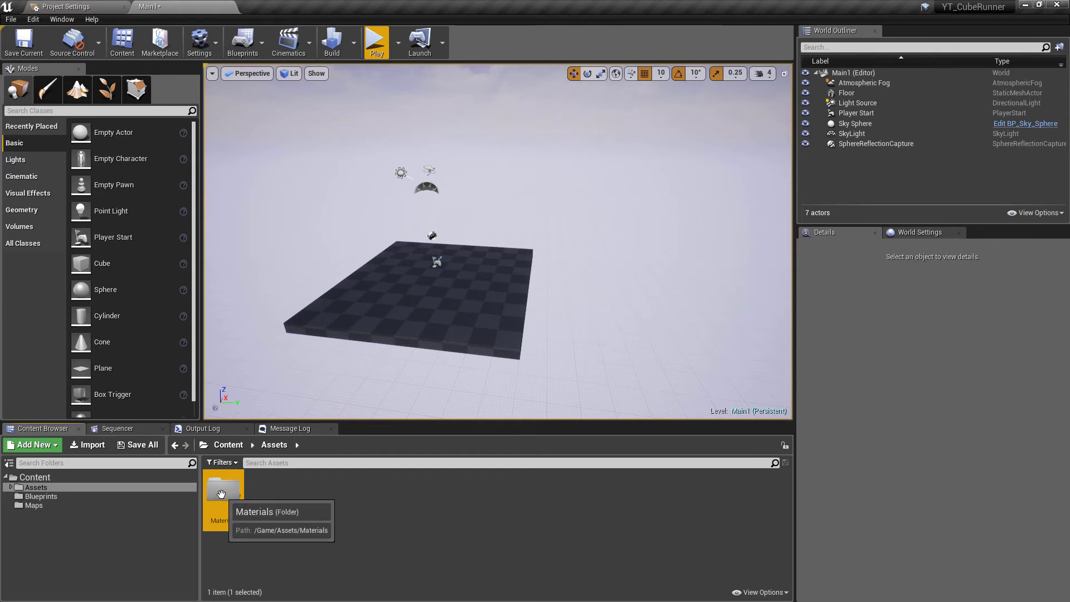
Create a material named M_FlatBase in the Materials folder and open it with its editor docked in the main window
double_click(241, 512)
right_click(235, 493)
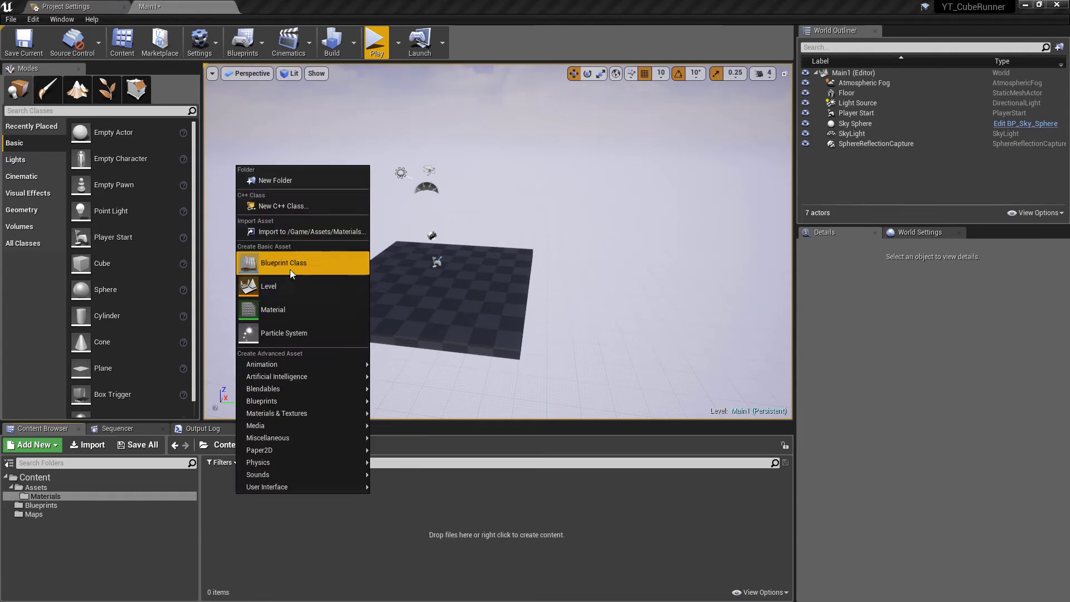
click(292, 311)
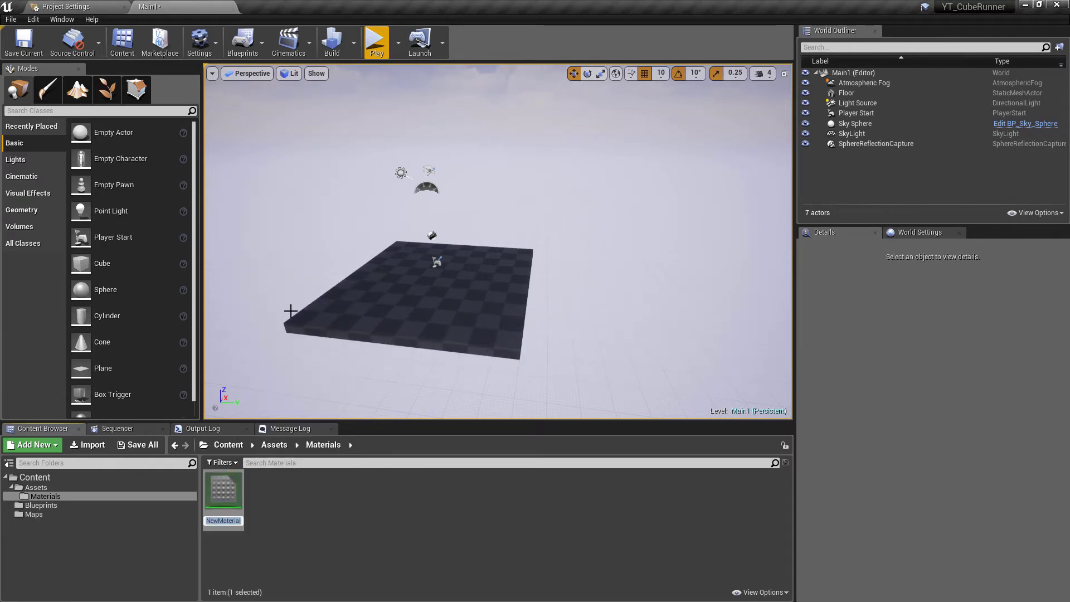
text(M_FlatBase)
click(312, 518)
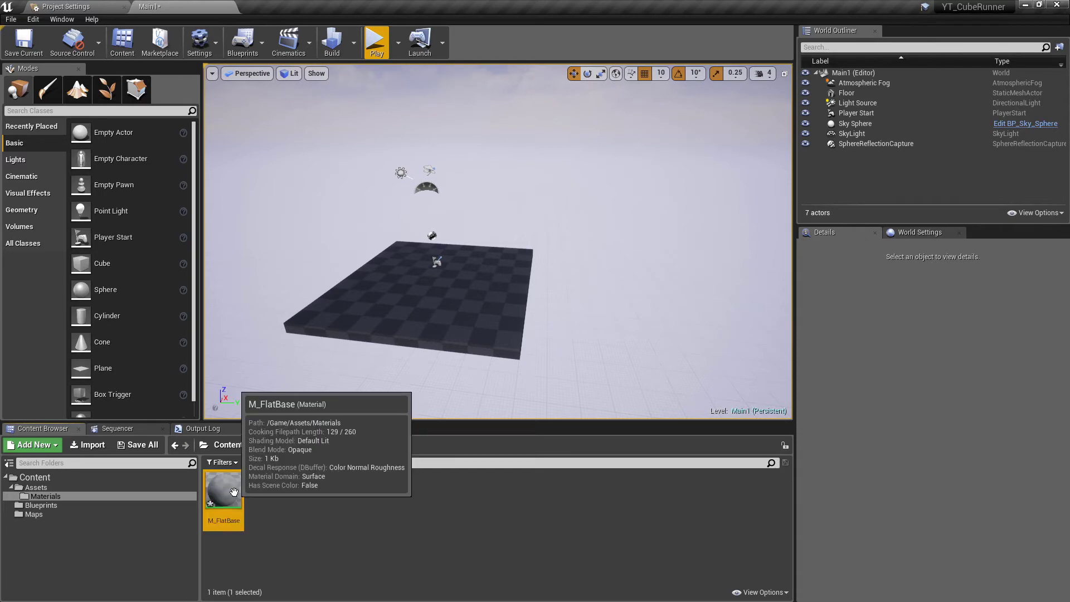
double_click(223, 490)
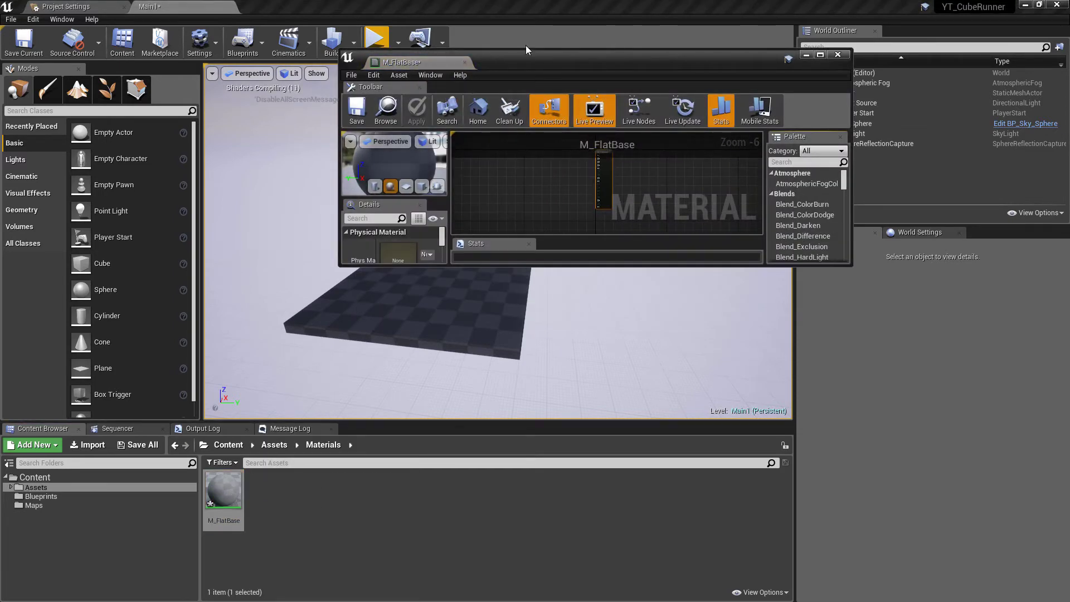
drag(422, 64, 330, 6)
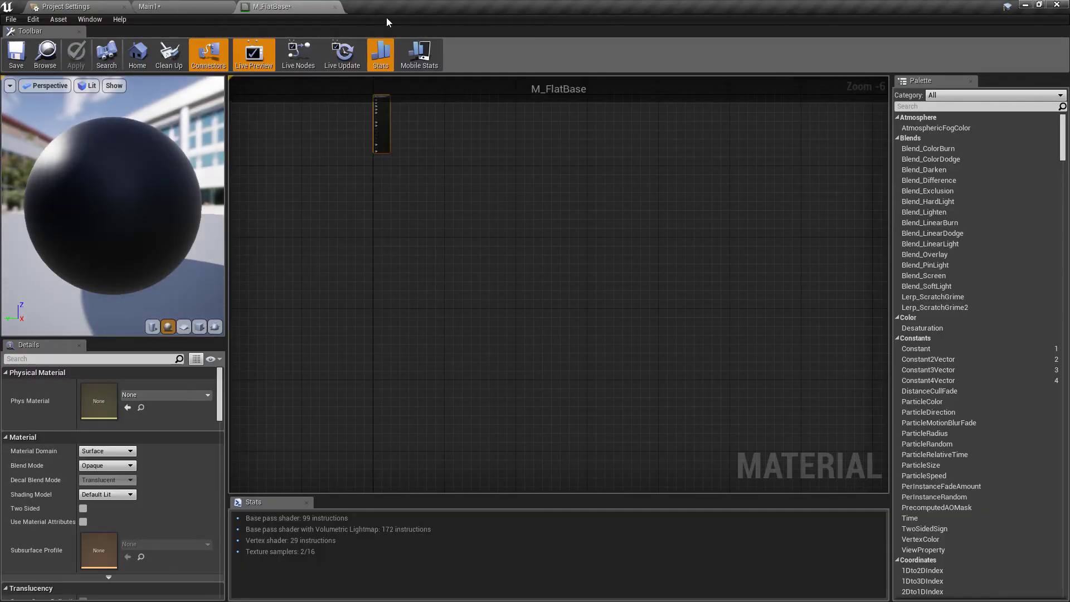
Set Asset Editor Open Location to Main Window in the editor preferences, then close the preferences
click(33, 20)
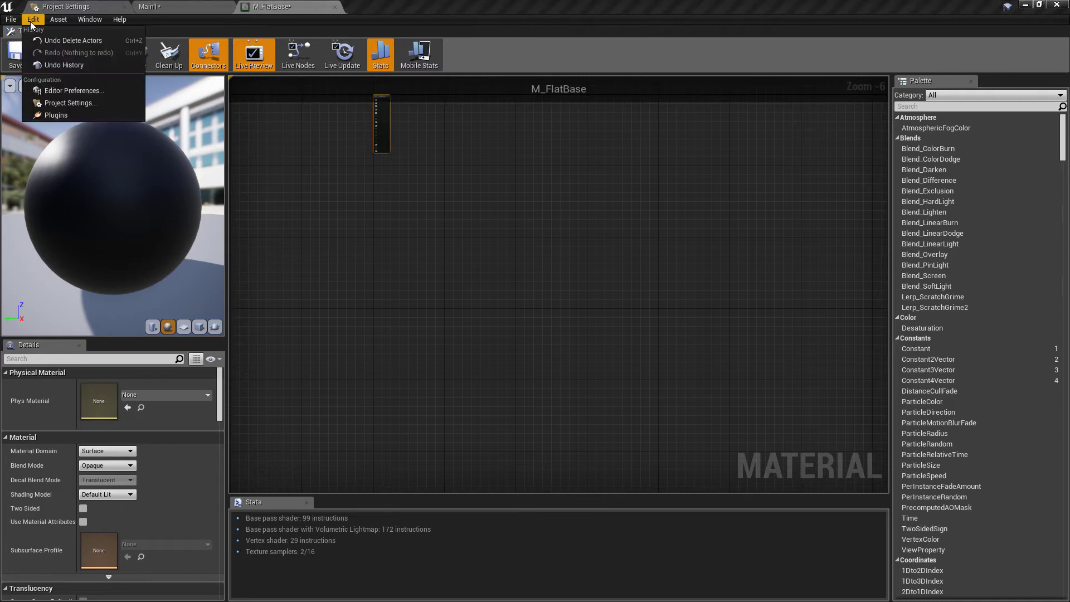
click(61, 91)
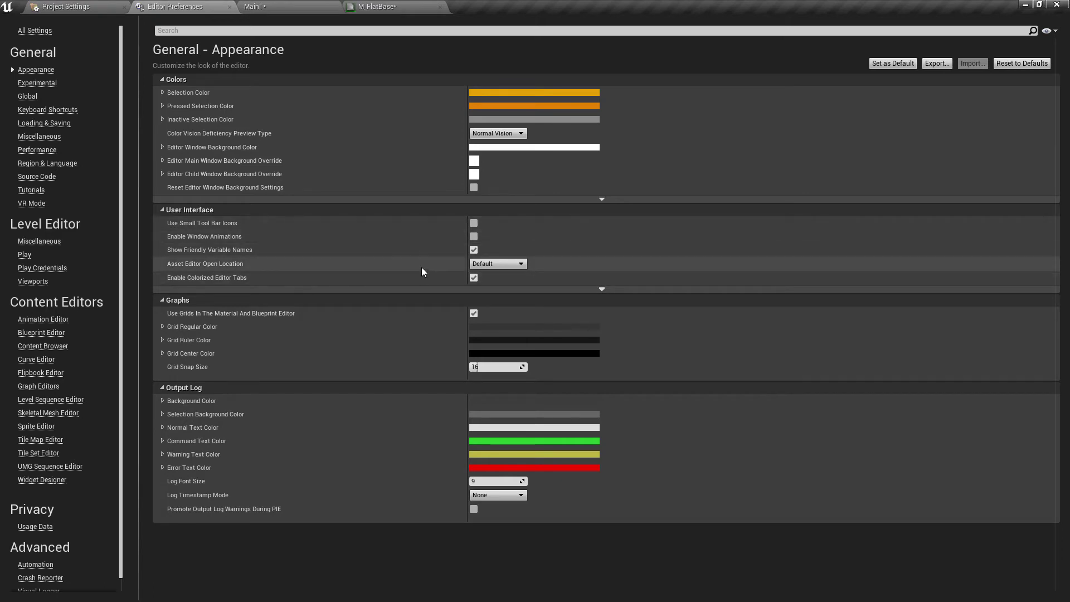
click(497, 265)
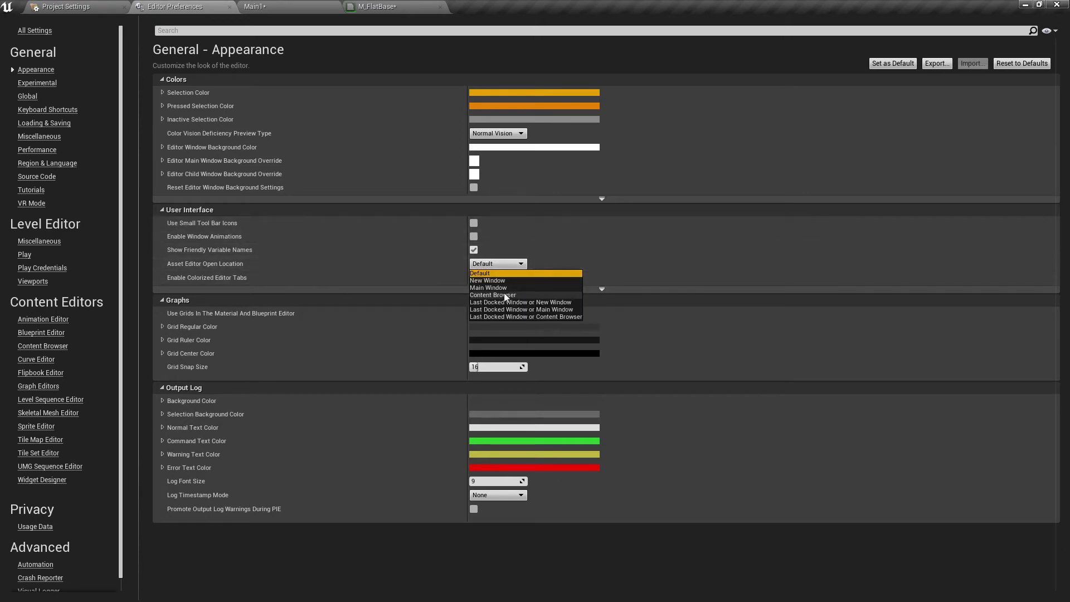
click(505, 287)
click(267, 6)
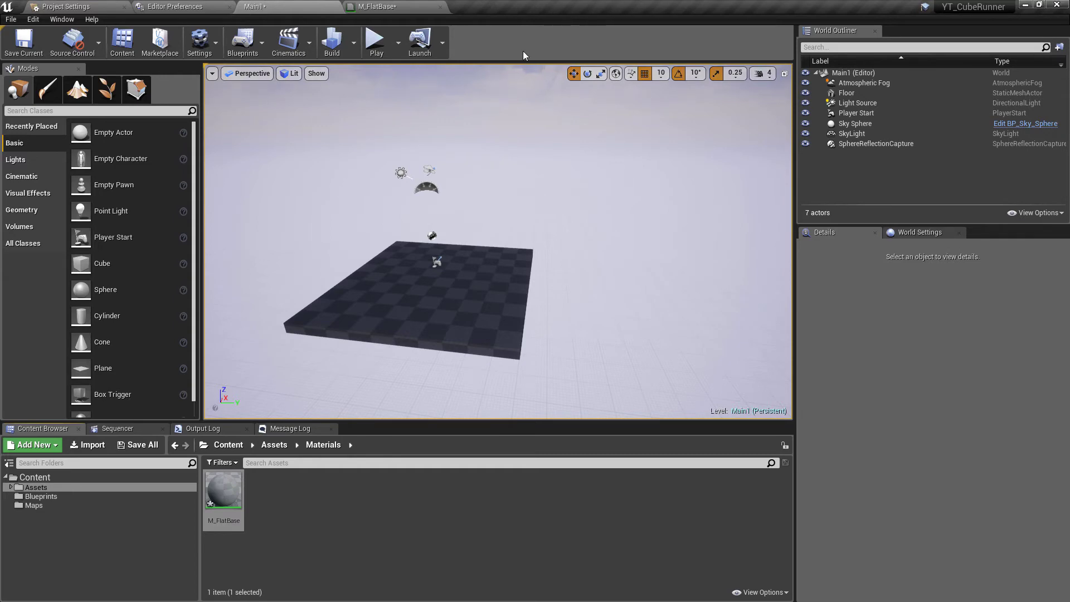
click(389, 6)
click(229, 6)
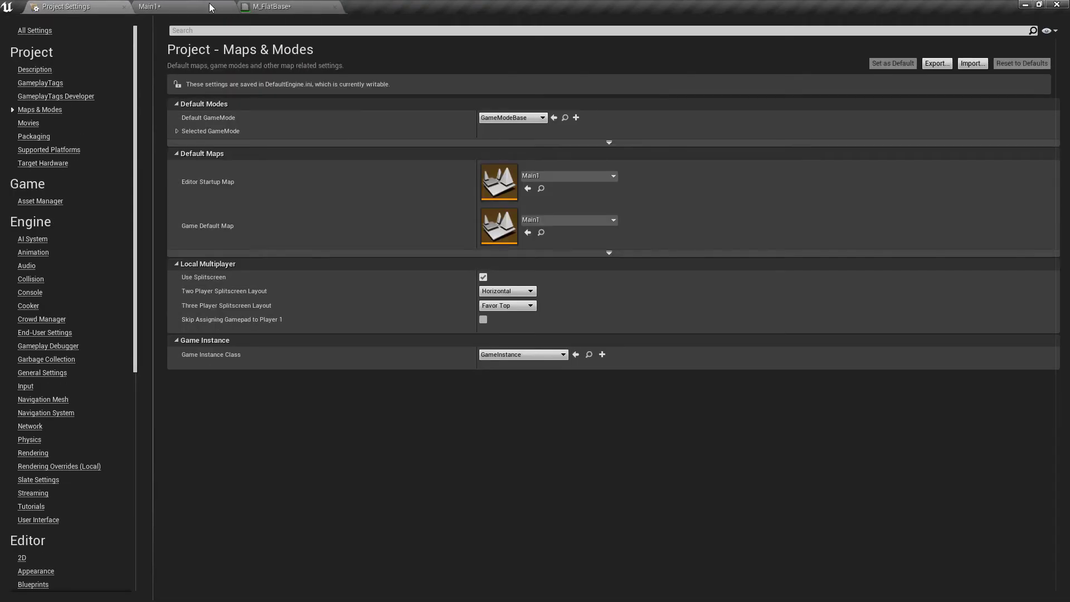
Return to the M_FlatBase material and examine its main node and the preview sphere
click(265, 6)
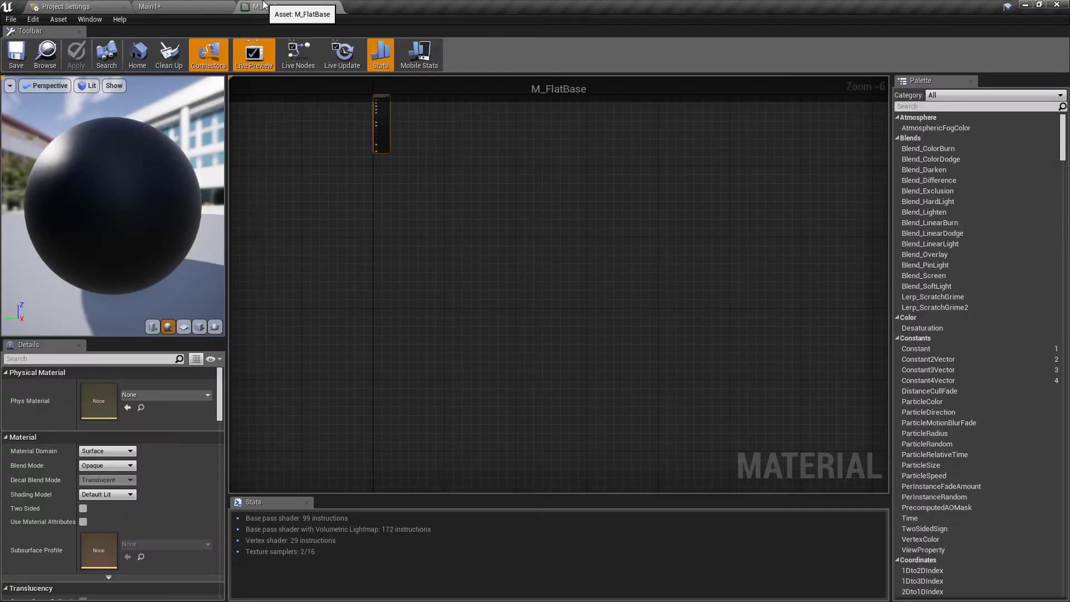
right_drag(340, 123, 469, 272)
scroll(469, 272, up, 4)
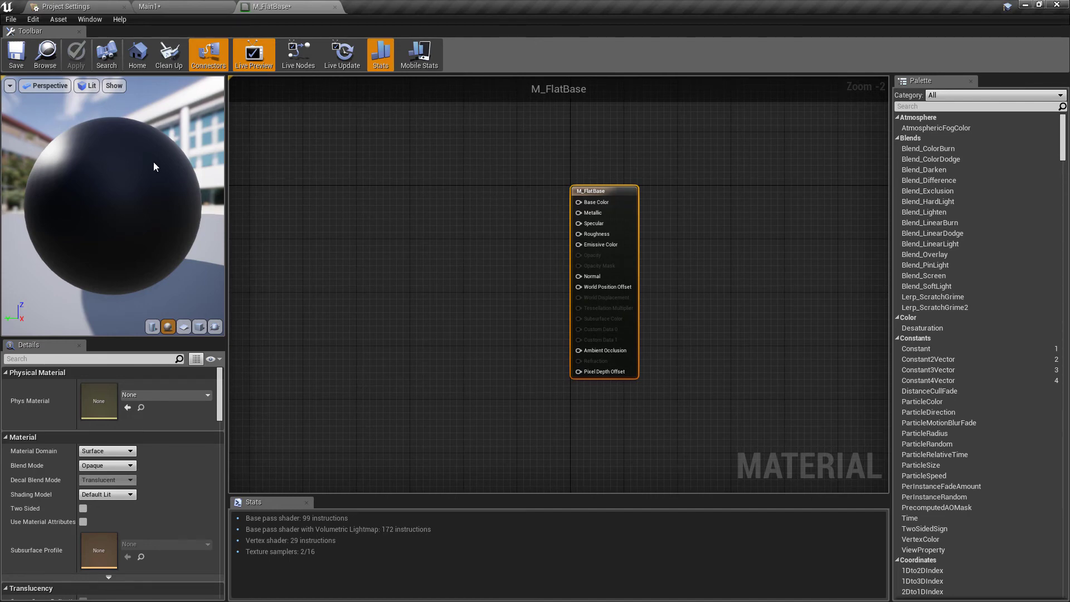
drag(154, 162, 147, 139)
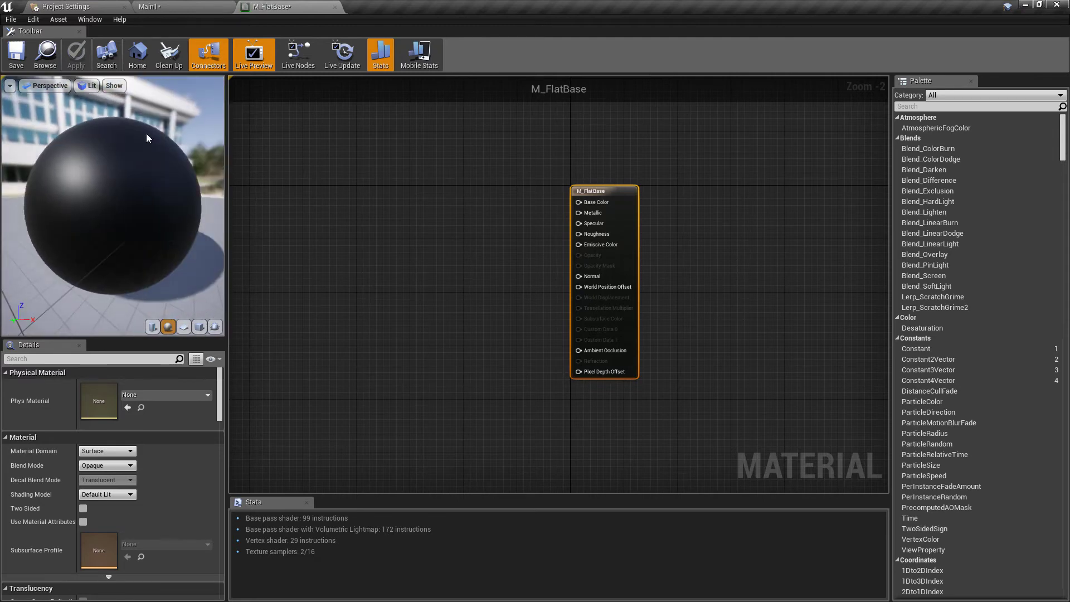
Examine the M_FlatBase preview sphere and the checkered floor in the Main1 level from several angles
mouse_move(147, 138)
right_down()
mouse_move(147, 158)
mouse_move(147, 111)
mouse_move(147, 154)
right_up()
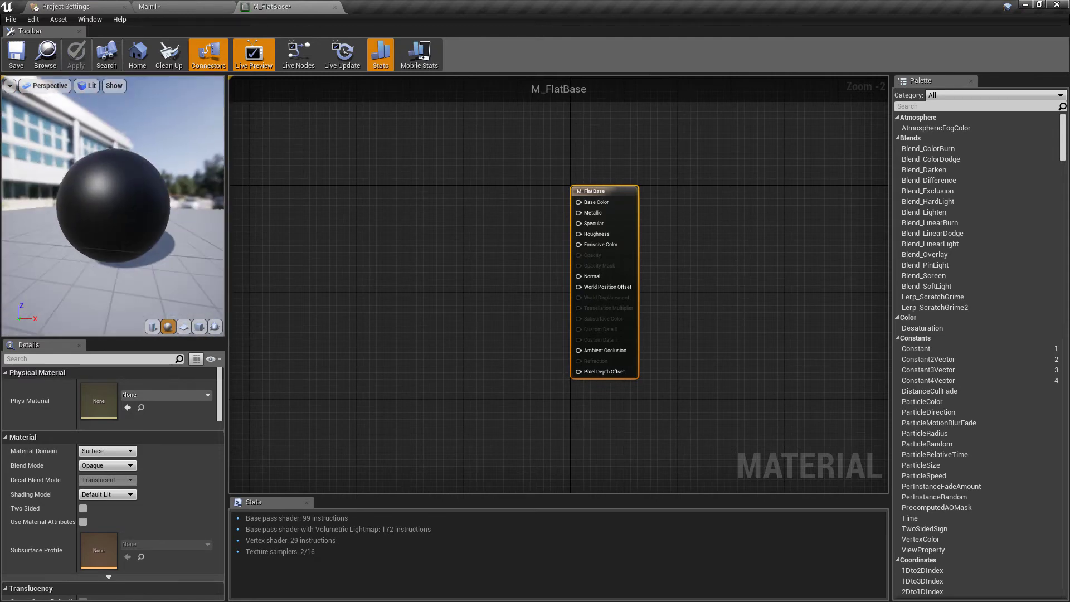
mouse_move(146, 150)
mouse_down()
mouse_move(92, 150)
mouse_move(128, 149)
mouse_up()
right_drag(128, 148, 128, 179)
middle_drag(128, 179, 133, 140)
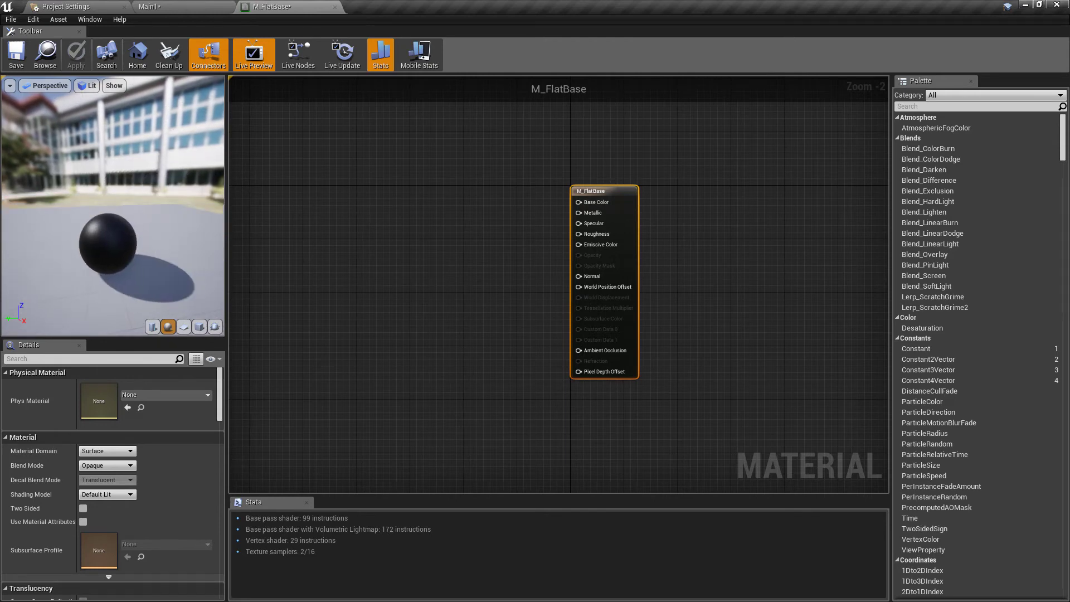
click(162, 7)
mouse_move(425, 217)
middle_down()
mouse_move(385, 205)
mouse_move(474, 228)
mouse_move(444, 220)
middle_up()
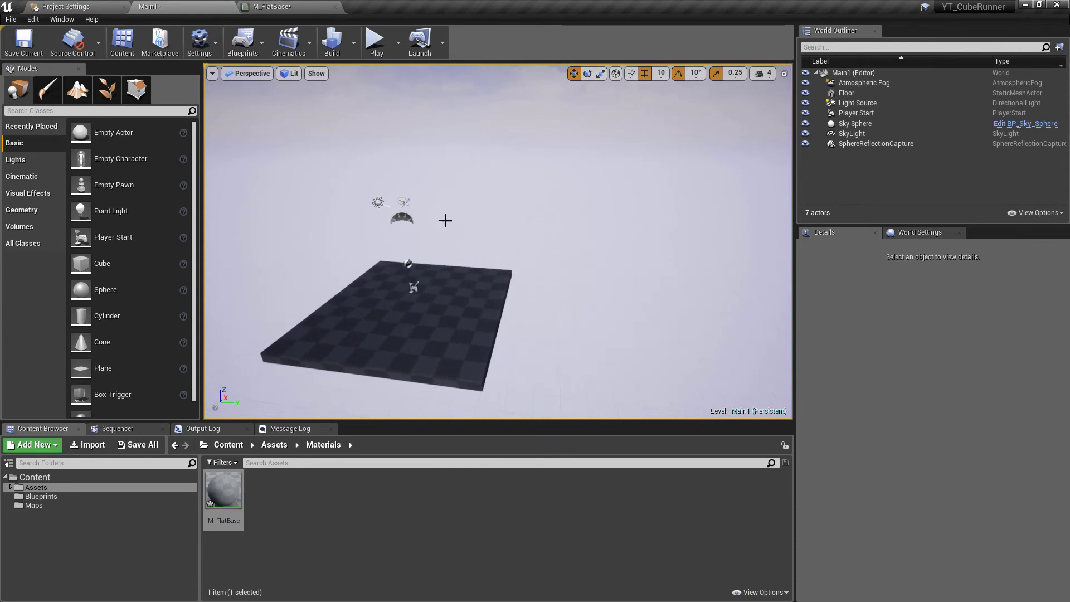
right_drag(444, 220, 400, 286)
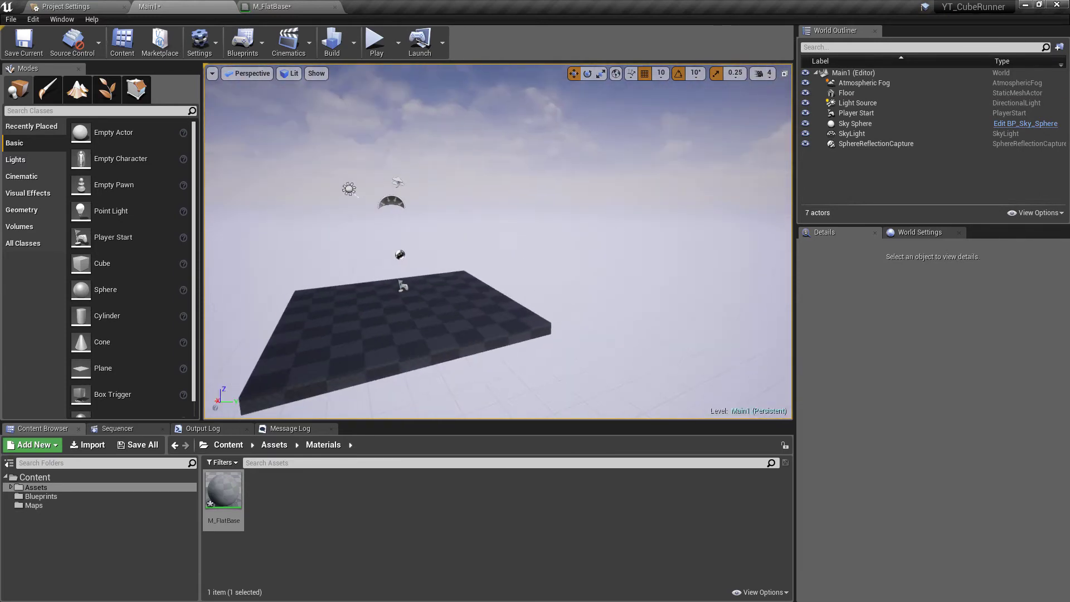
click(453, 314)
right_drag(549, 245, 483, 248)
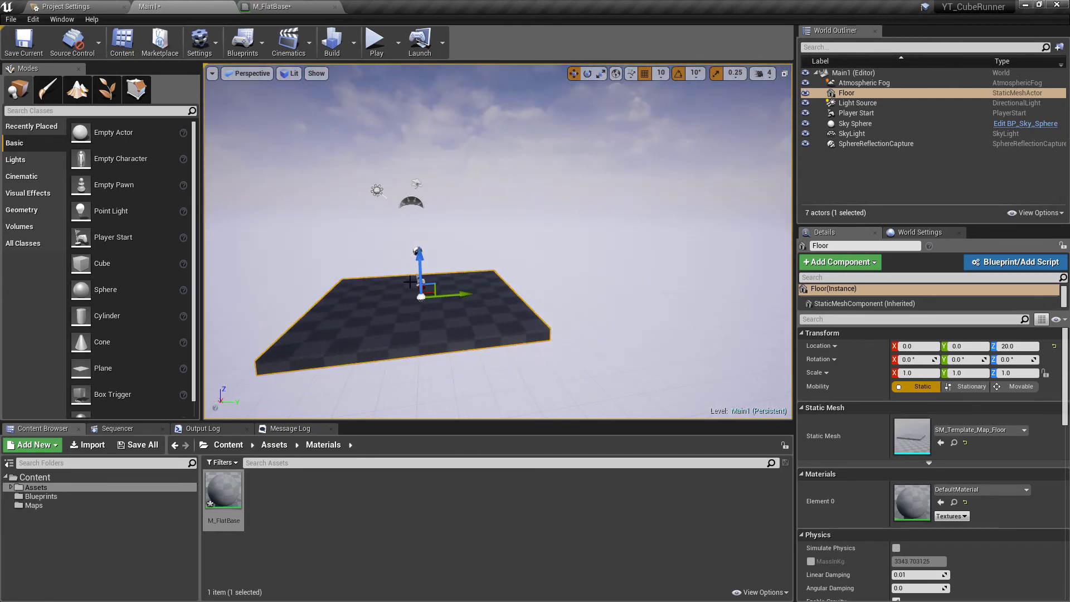
key(f)
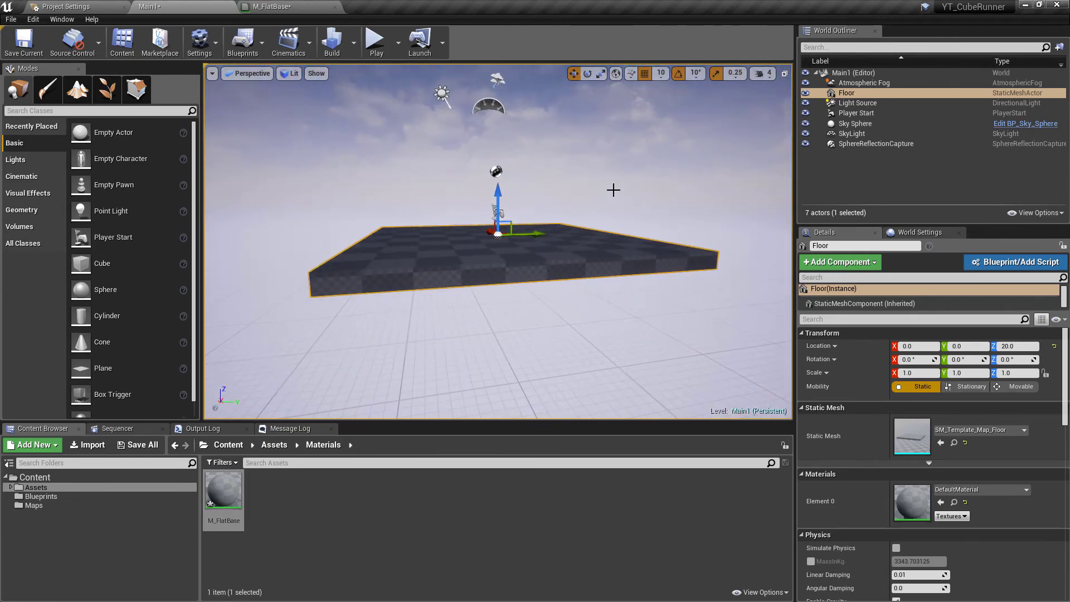
alt+drag(497, 242, 434, 273)
alt+drag(607, 209, 667, 196)
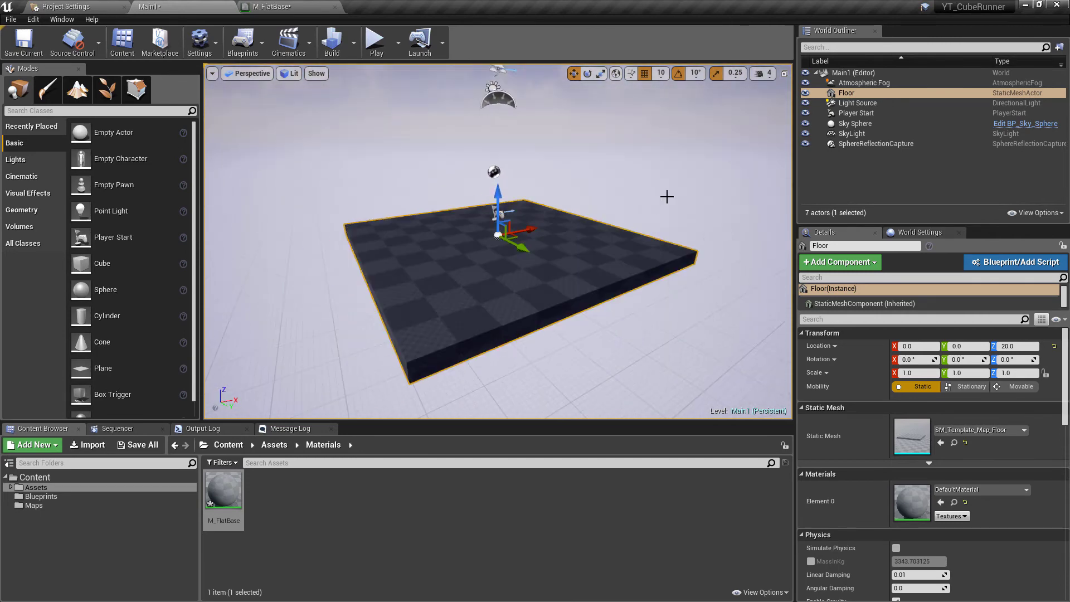
Add a vector parameter beside the main node in the M_FlatBase material and connect its RGB output to Base Color
click(273, 7)
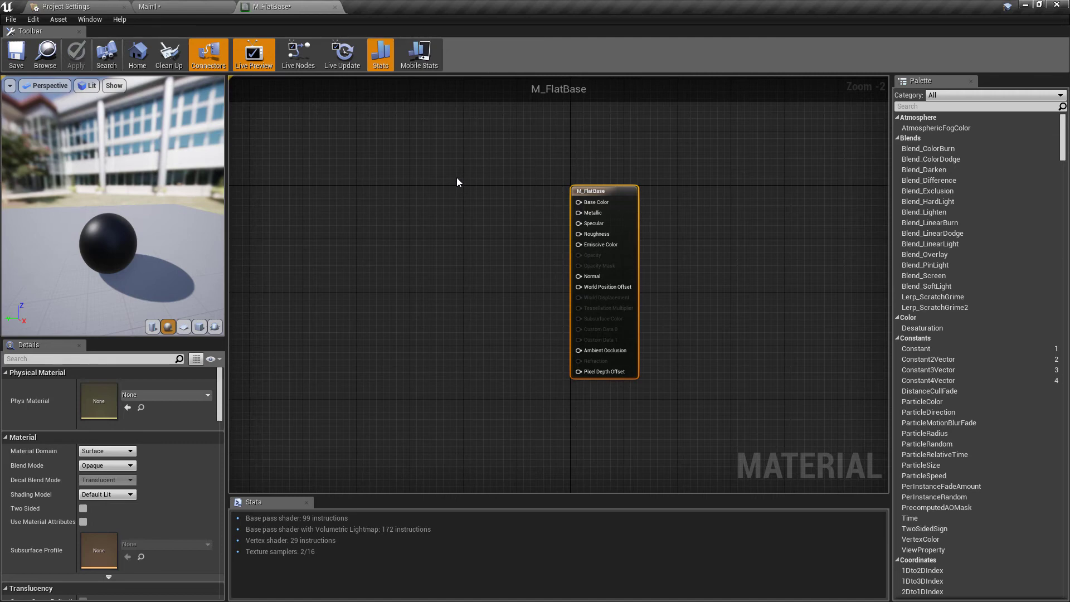
click(427, 188)
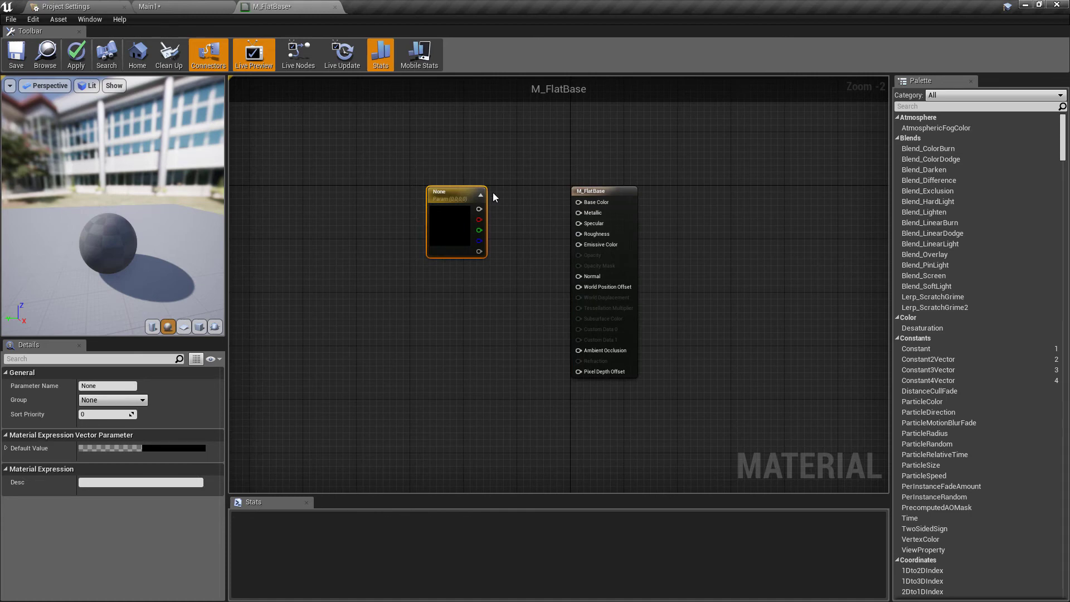
drag(470, 227, 460, 209)
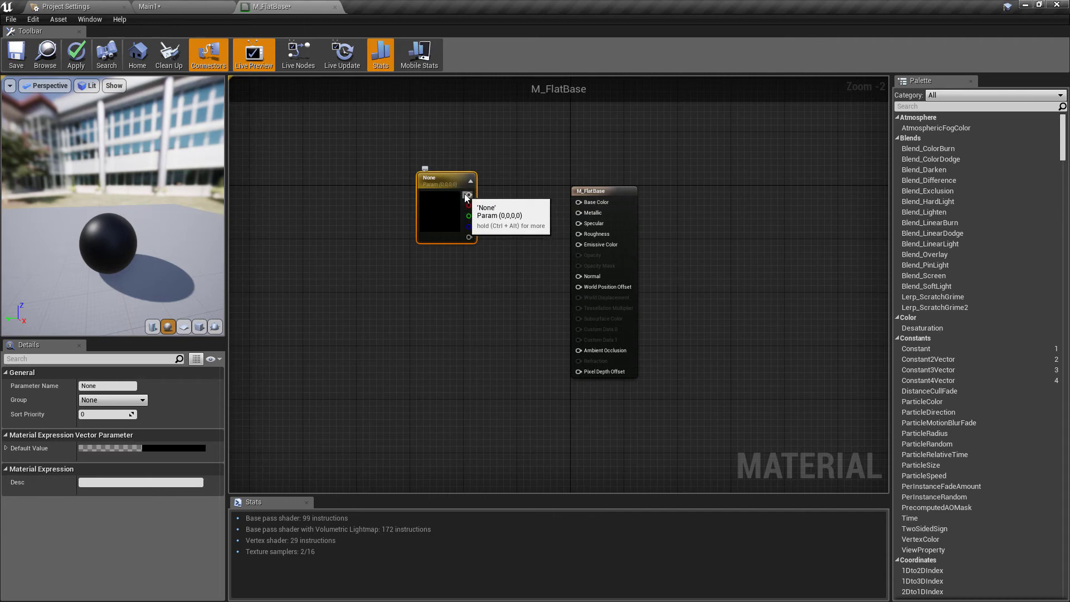
scroll(468, 195, up, 2)
drag(468, 195, 620, 213)
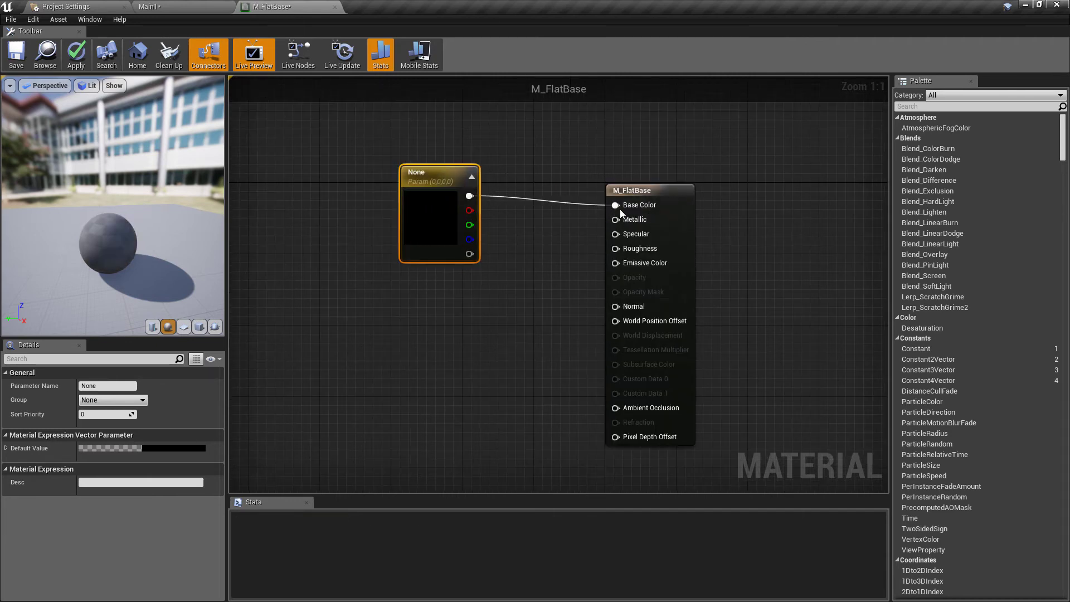
Set the vector parameter's default colour to white with value 1.0 and check it on the preview sphere
drag(429, 218, 428, 223)
double_click(428, 223)
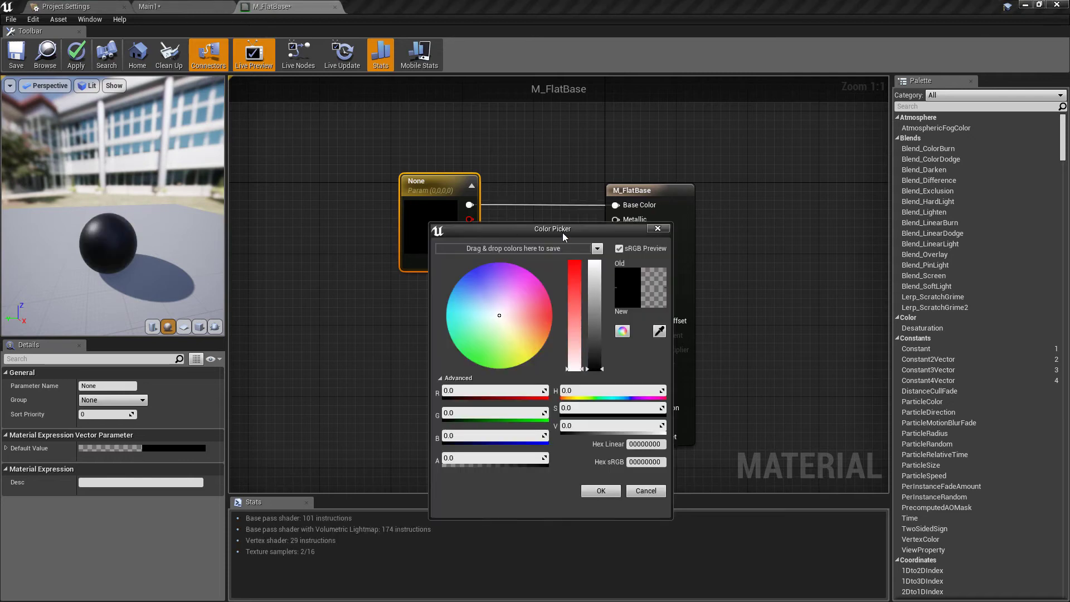
drag(563, 232, 513, 170)
drag(545, 255, 544, 197)
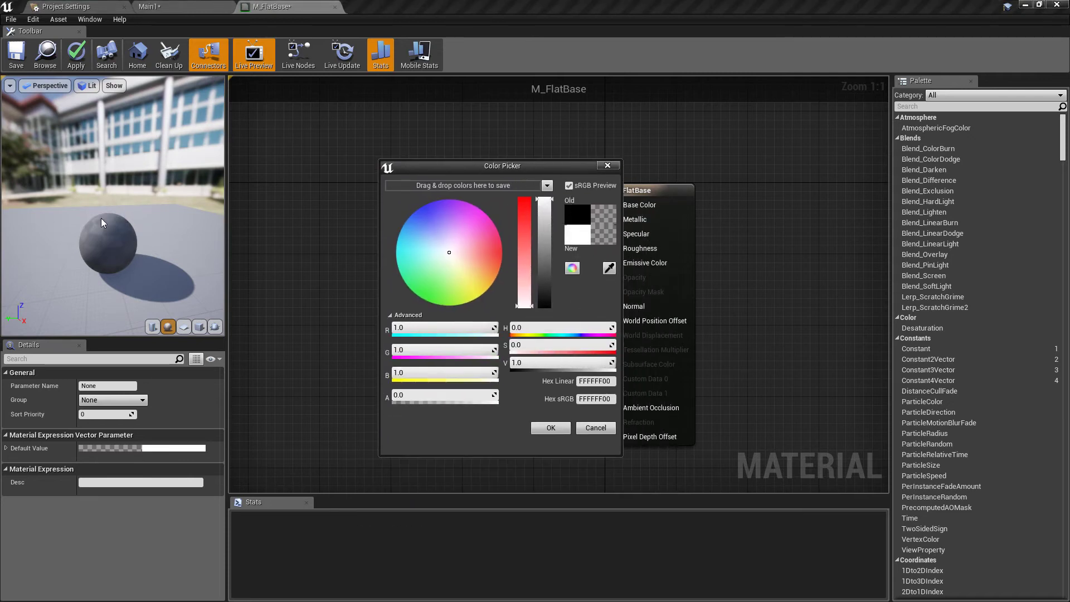
click(550, 428)
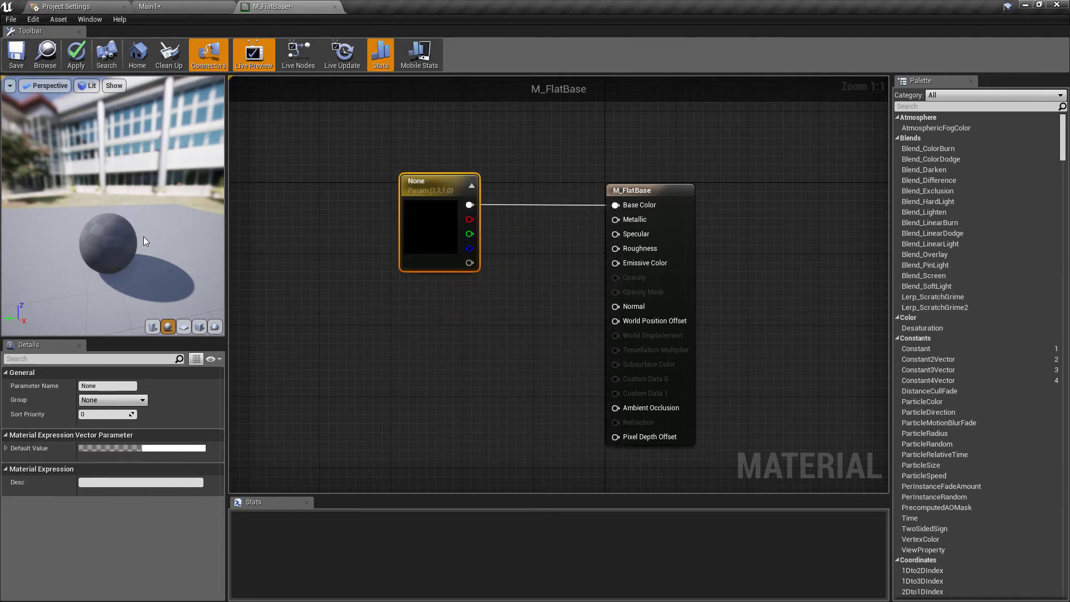
drag(109, 244, 93, 232)
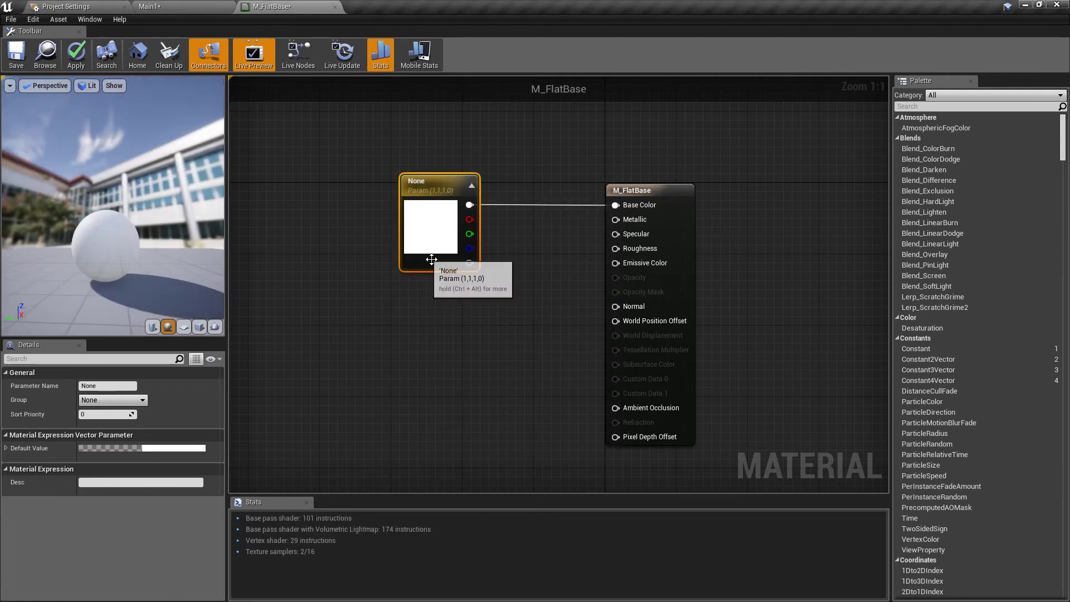
Move the vector parameter node higher in the graph and name the parameter Colour
drag(432, 259, 423, 205)
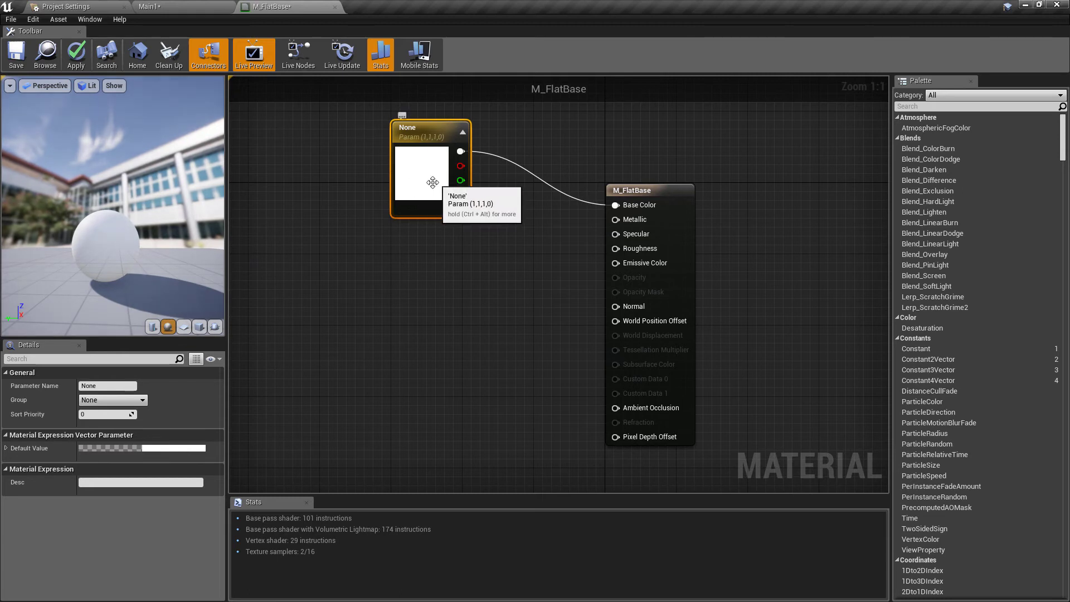
click(94, 385)
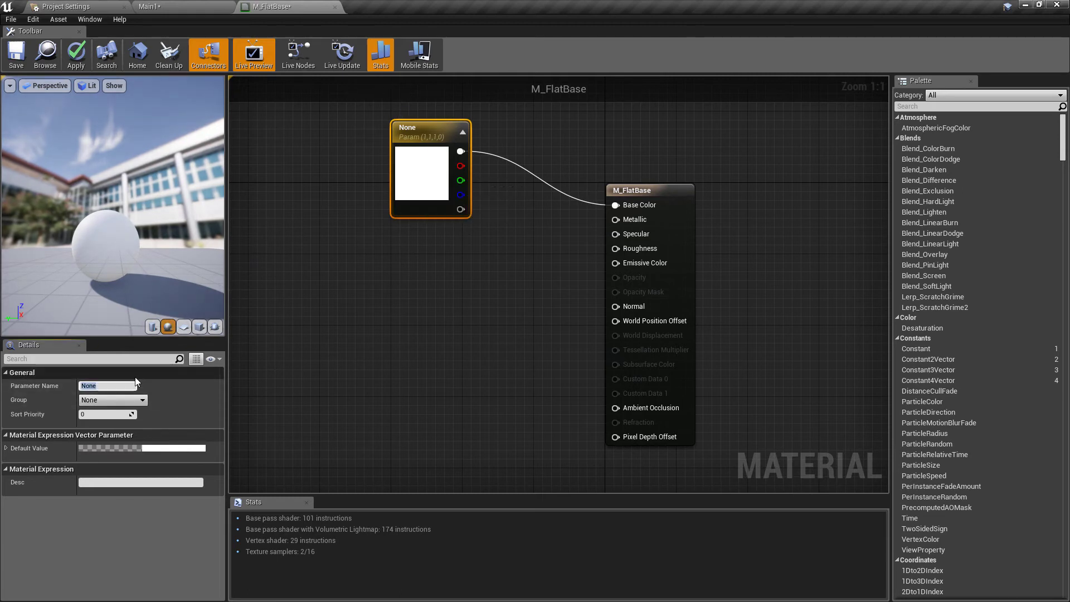
text(Colour)
key(Return)
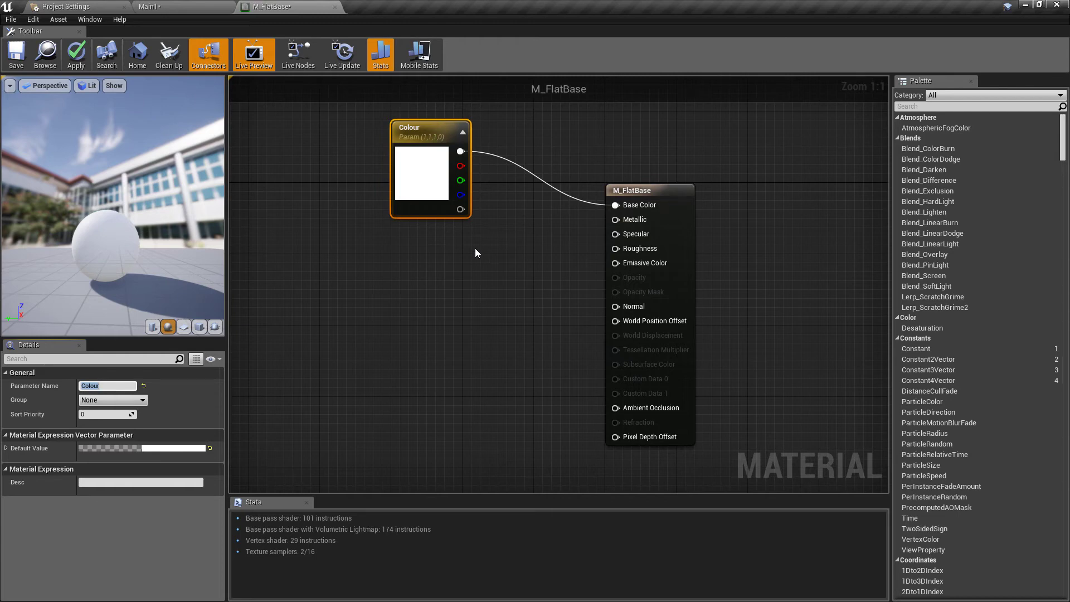
Add three scalar parameters in a column below the Colour node
text(sss)
click(449, 246)
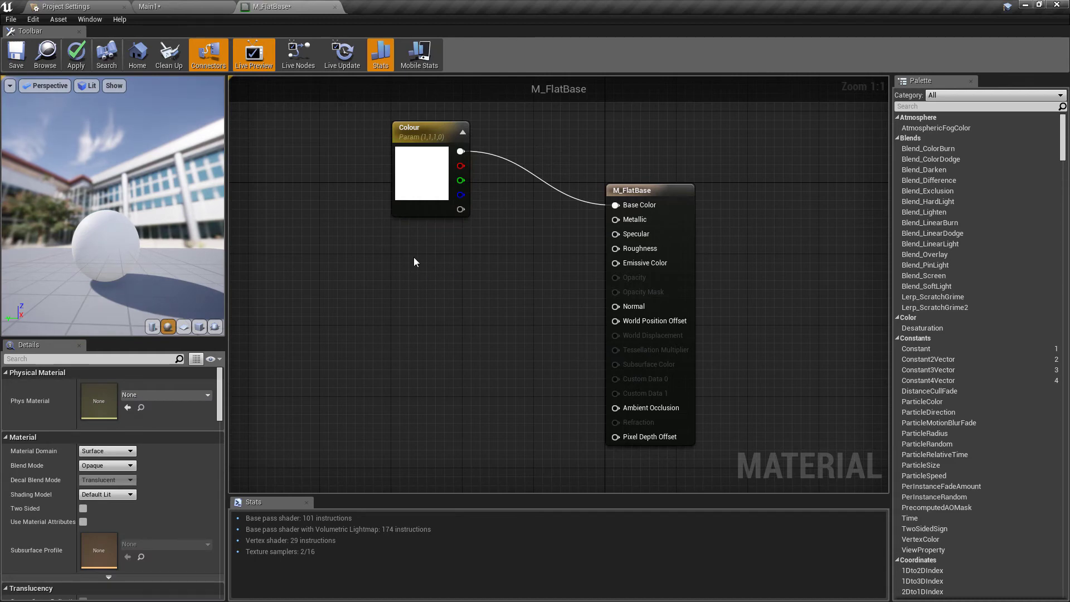
click(413, 256)
click(426, 319)
click(441, 386)
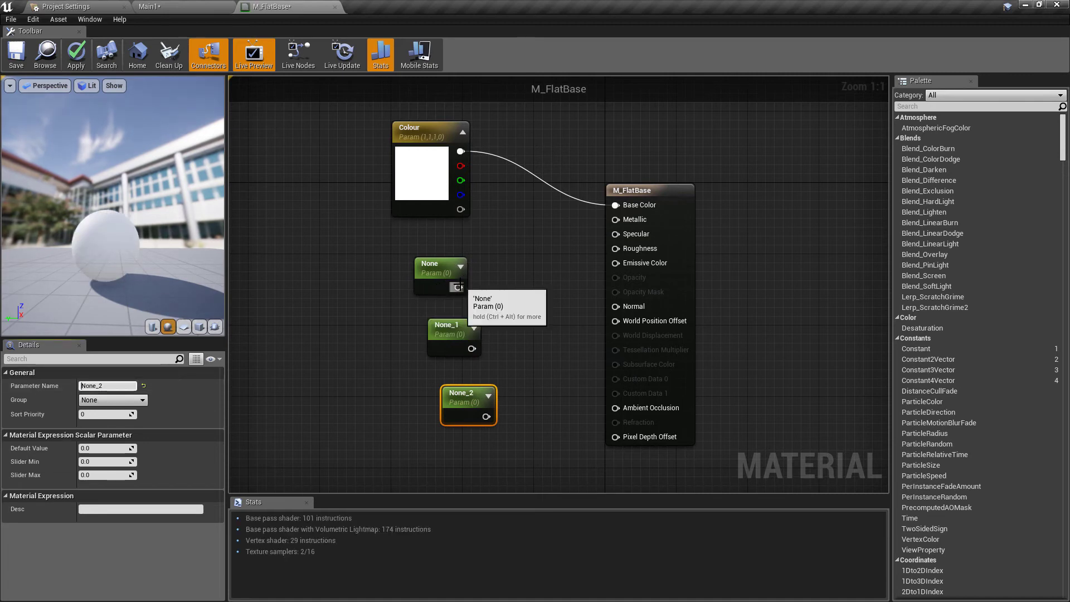
Connect the three scalar parameters to Metallic, Specular and Roughness, and shift them closer beneath the Colour node
drag(458, 287, 615, 220)
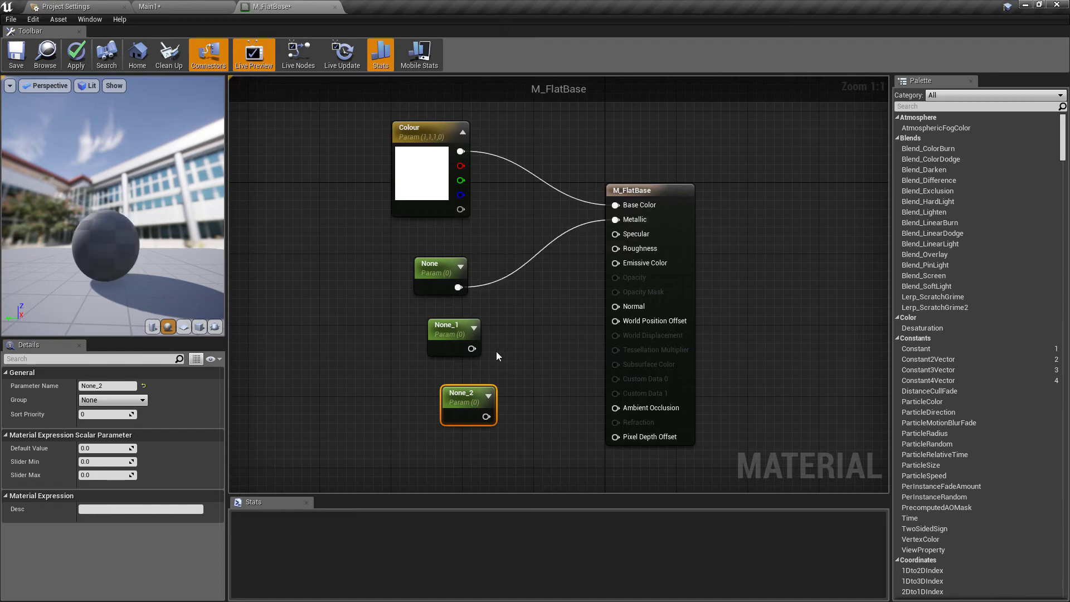
drag(472, 348, 617, 234)
drag(486, 416, 615, 249)
drag(500, 437, 414, 244)
click(364, 280)
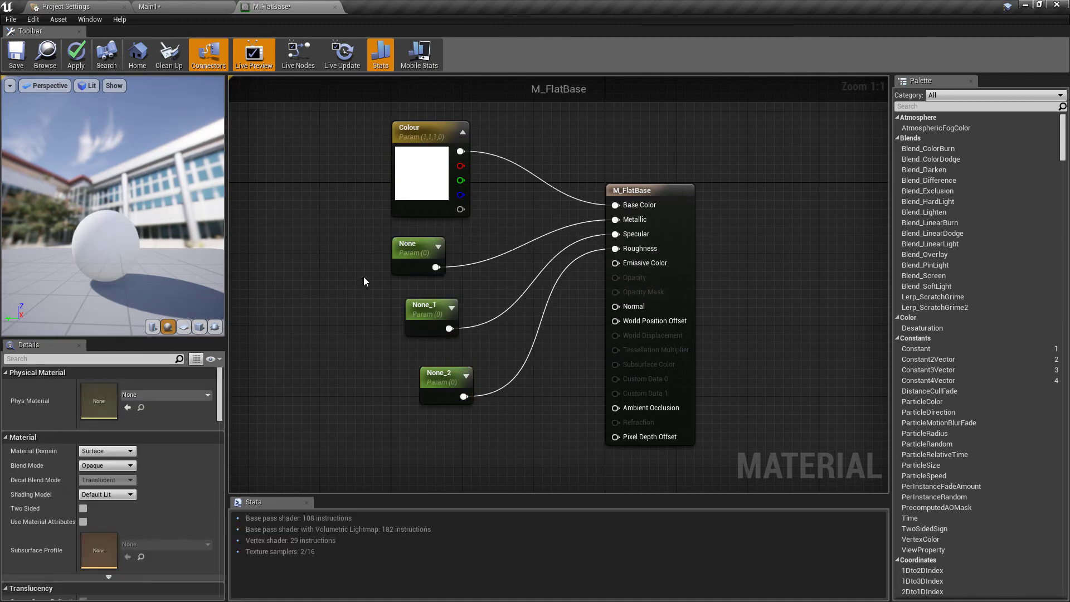
Name the scalar parameters Metallic, Specular and Roughness to match their inputs, and apply and save the material
click(401, 249)
click(111, 386)
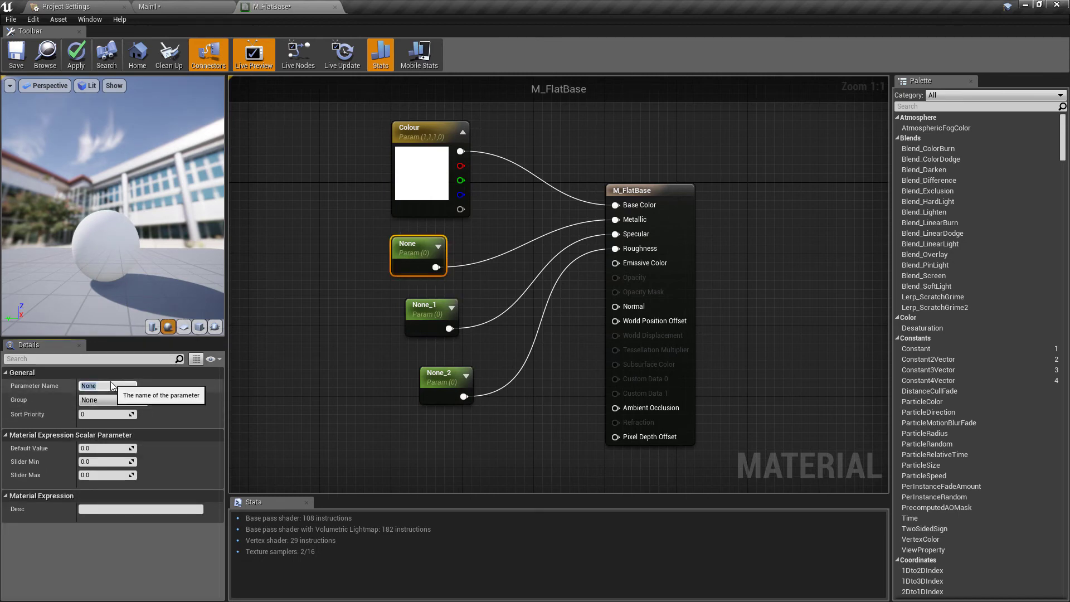
text(Meta)
text(llic)
click(421, 311)
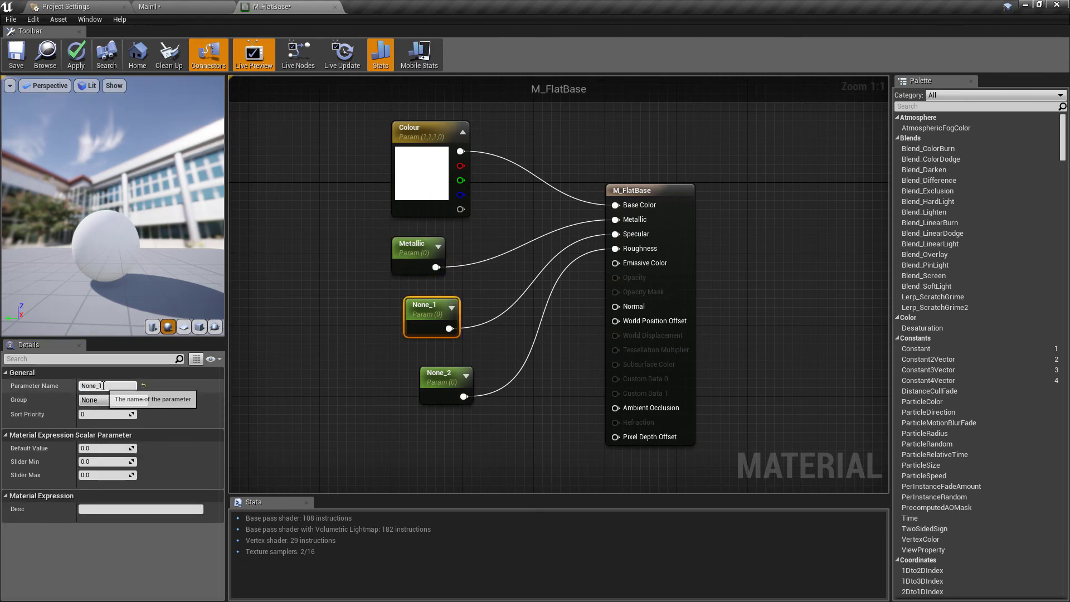
click(103, 386)
text(Spe)
text(cular)
click(435, 376)
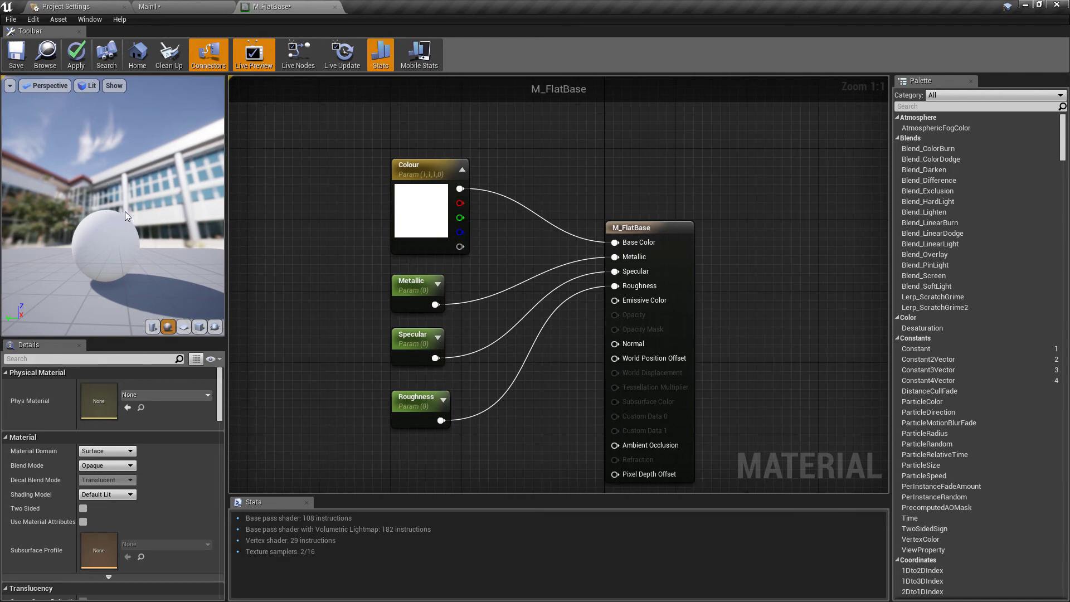
click(88, 43)
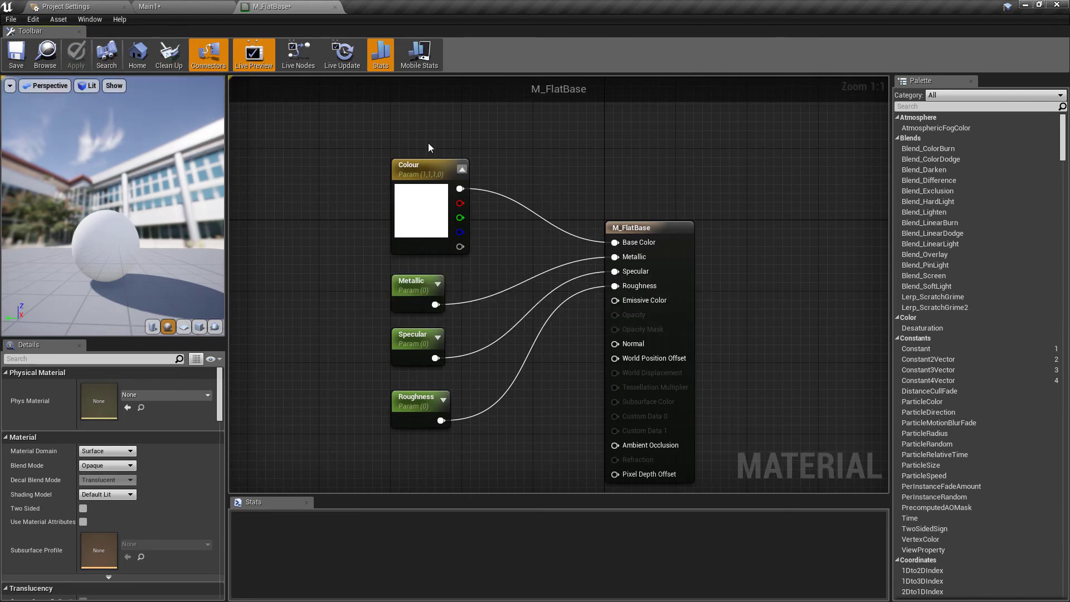
click(17, 56)
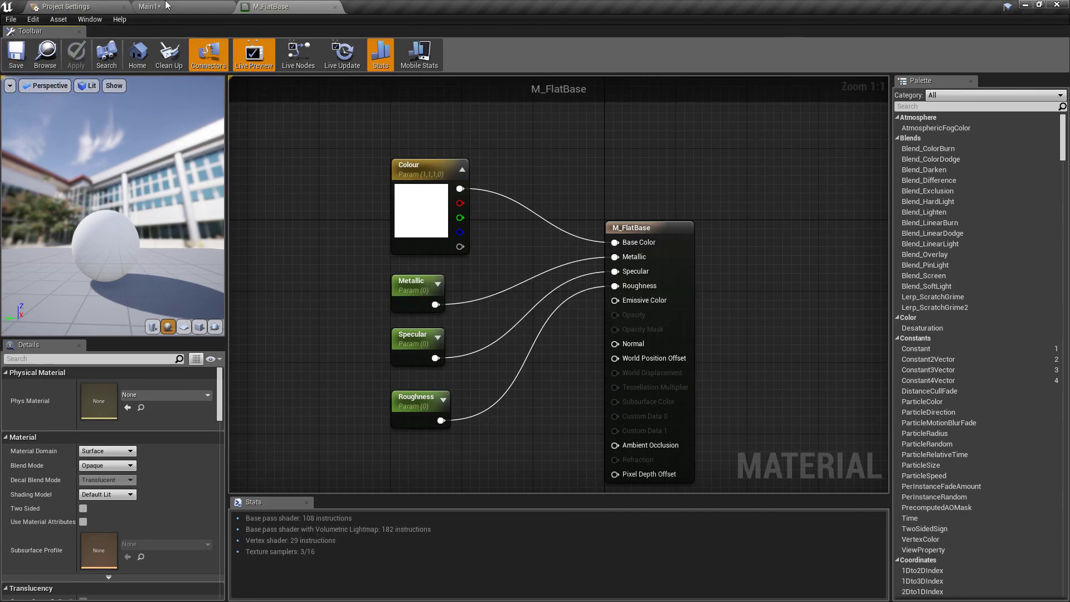
Return to the Main1 level and create a material instance from M_FlatBase in the Materials folder
click(175, 5)
click(235, 490)
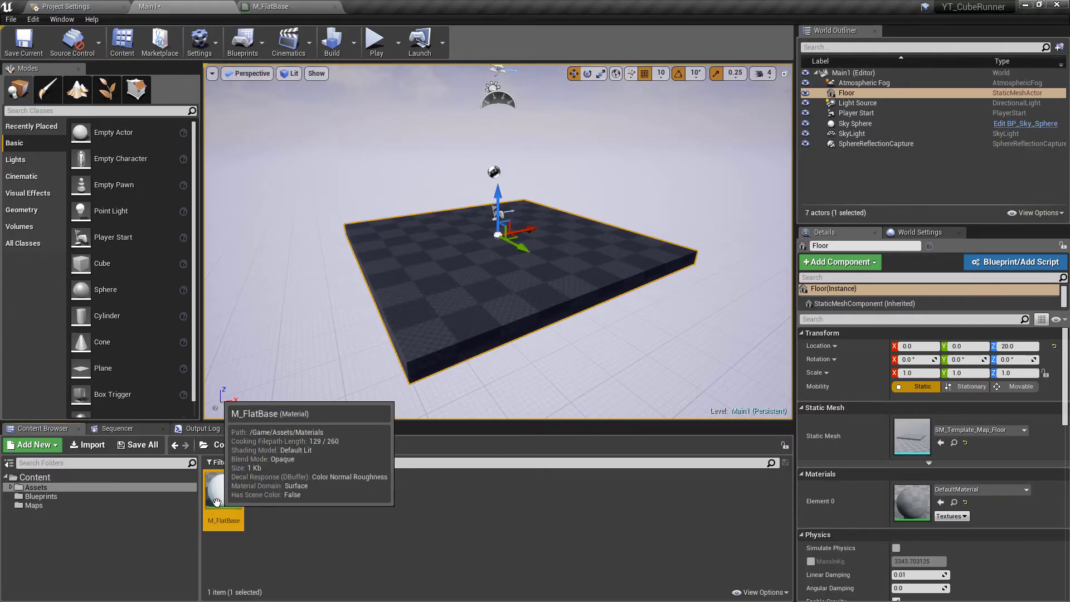
right_click(237, 489)
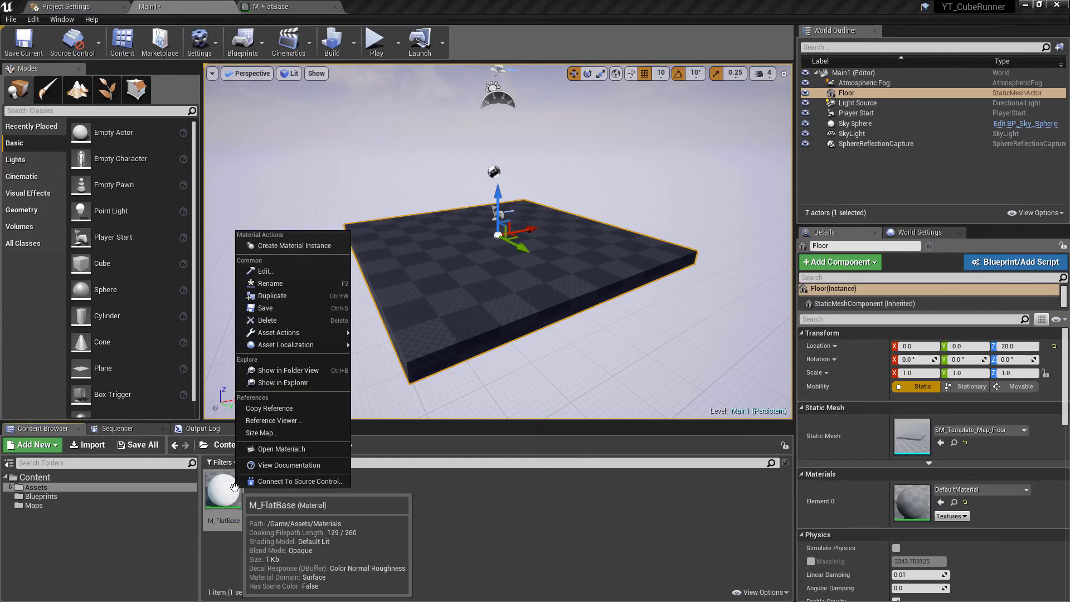
click(310, 246)
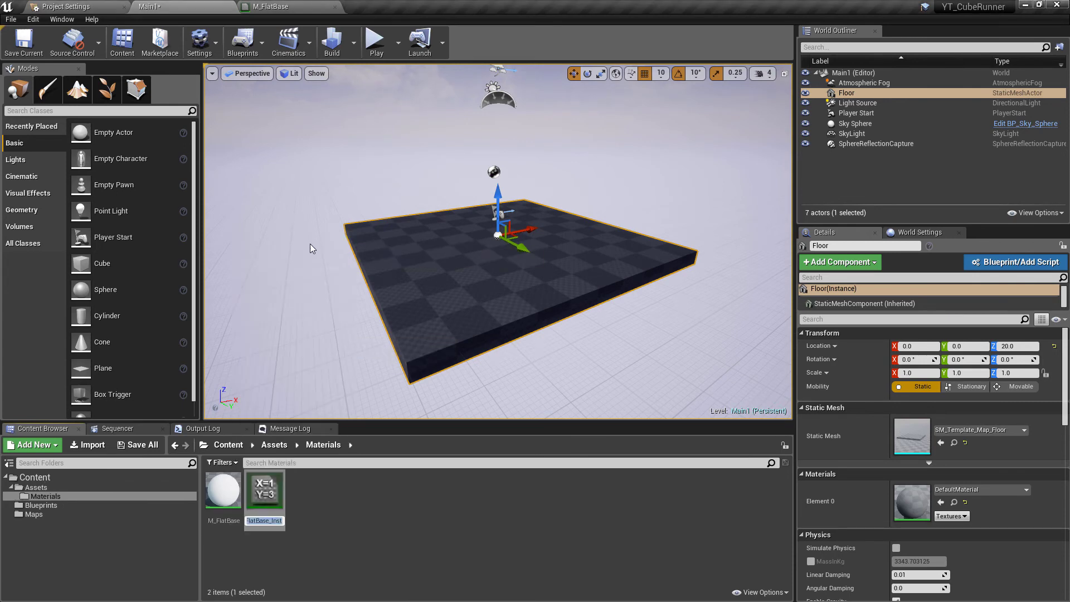
Name the new material instance MI_FlatWhite and open it for editing
key(Right)
key(BackSpace)
key(BackSpace)
key(BackSpace)
key(BackSpace)
key(BackSpace)
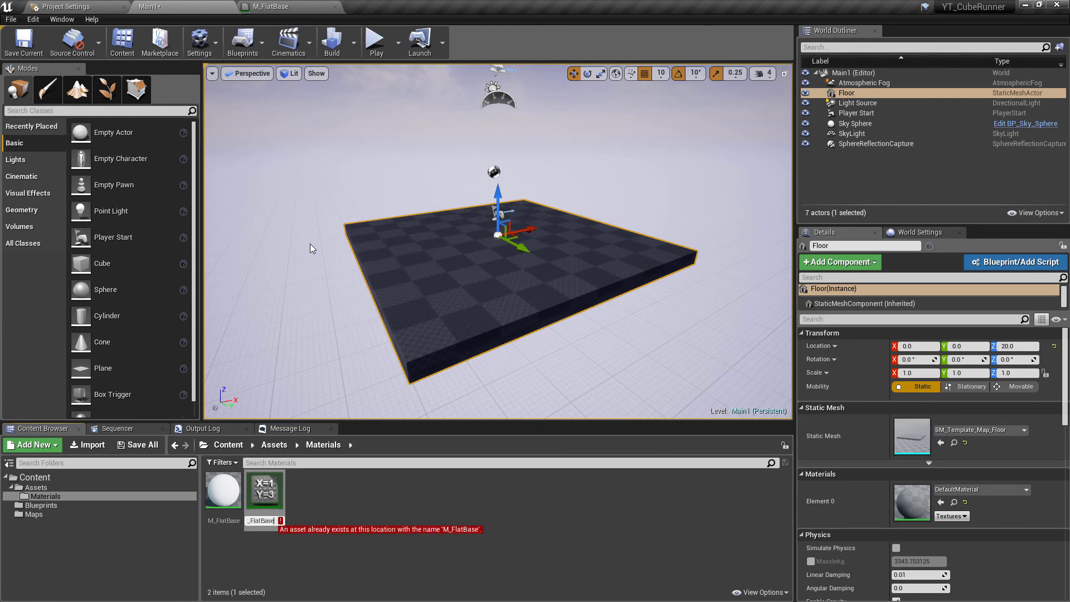
key(BackSpace)
key(BackSpace)
key(BackSpace)
key(BackSpace)
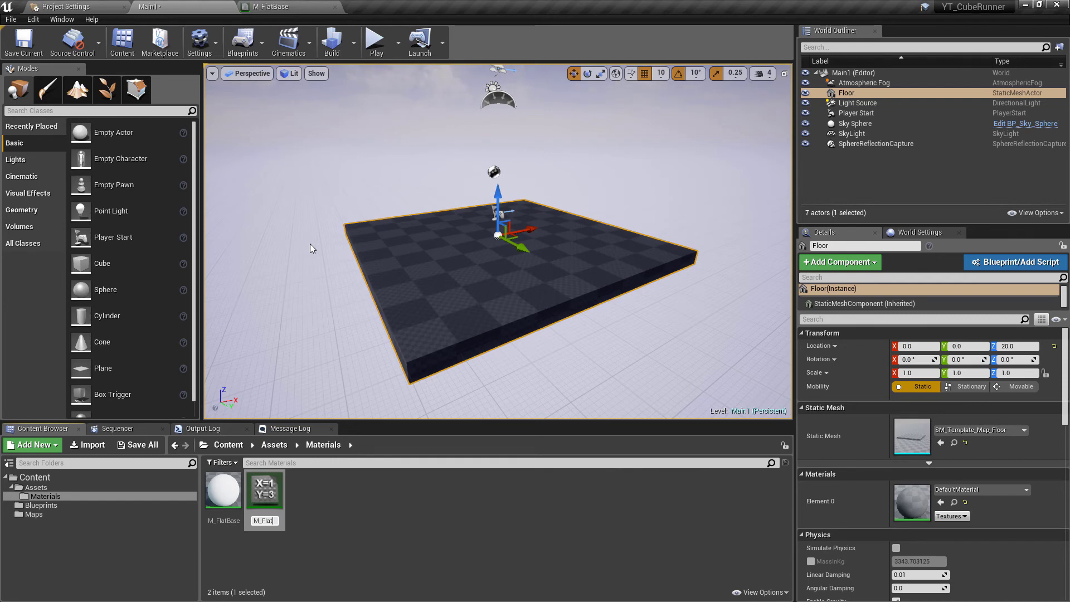
text(Whit)
key(Home)
key(Right)
text(I)
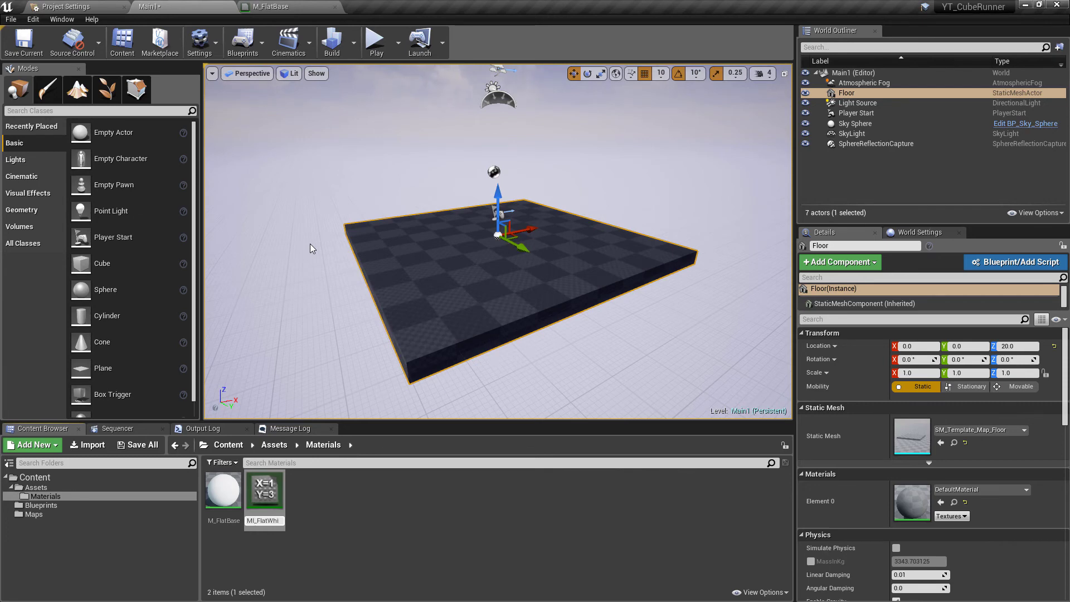
key(Return)
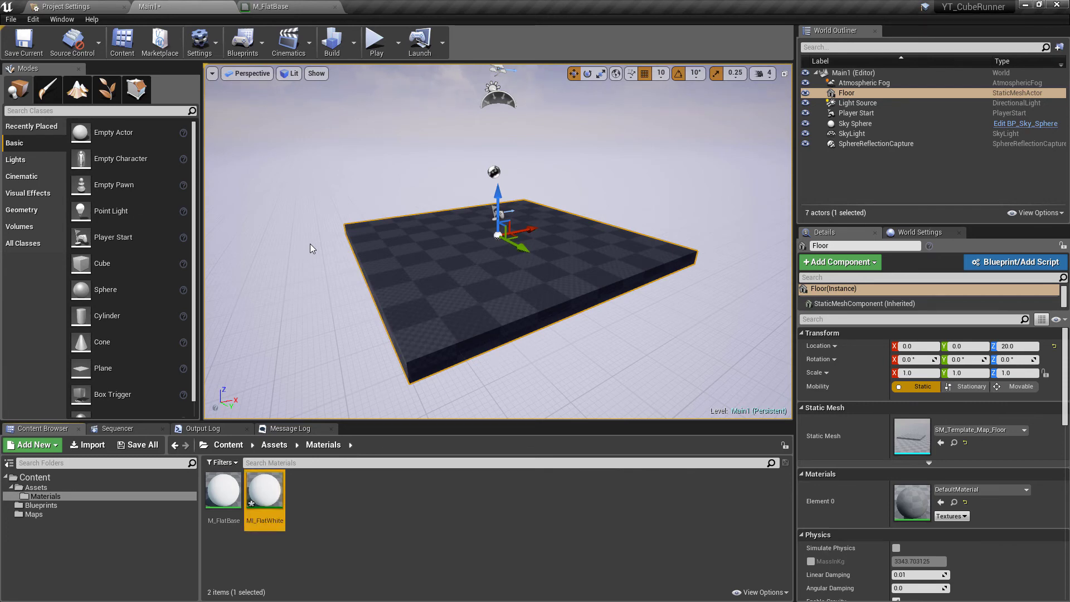
double_click(266, 493)
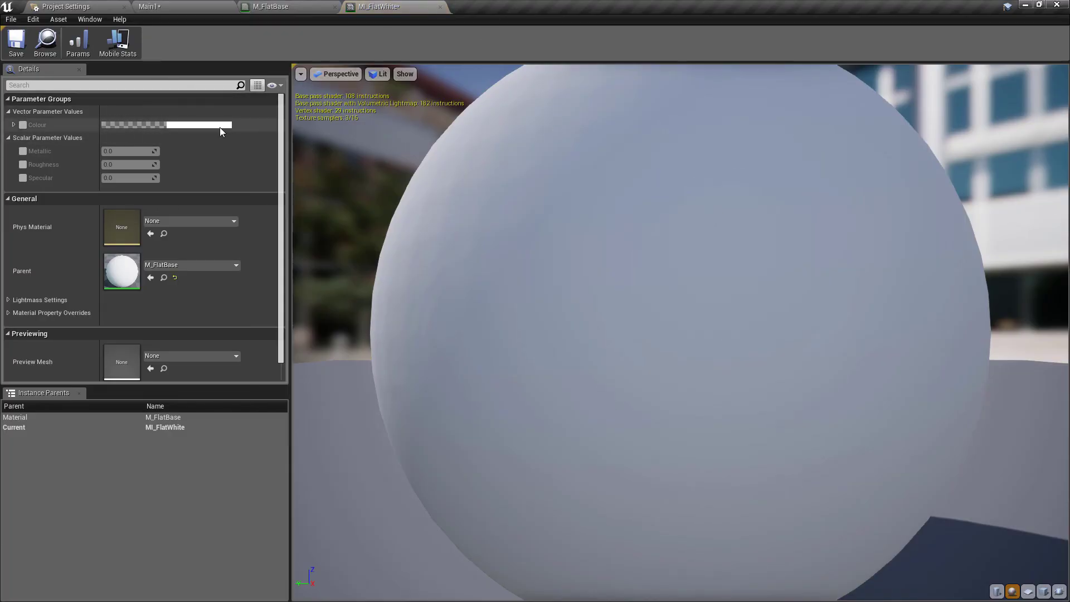
Enable the override for the Colour vector parameter in the MI_FlatWhite instance
scroll(607, 201, down, 6)
drag(606, 204, 667, 191)
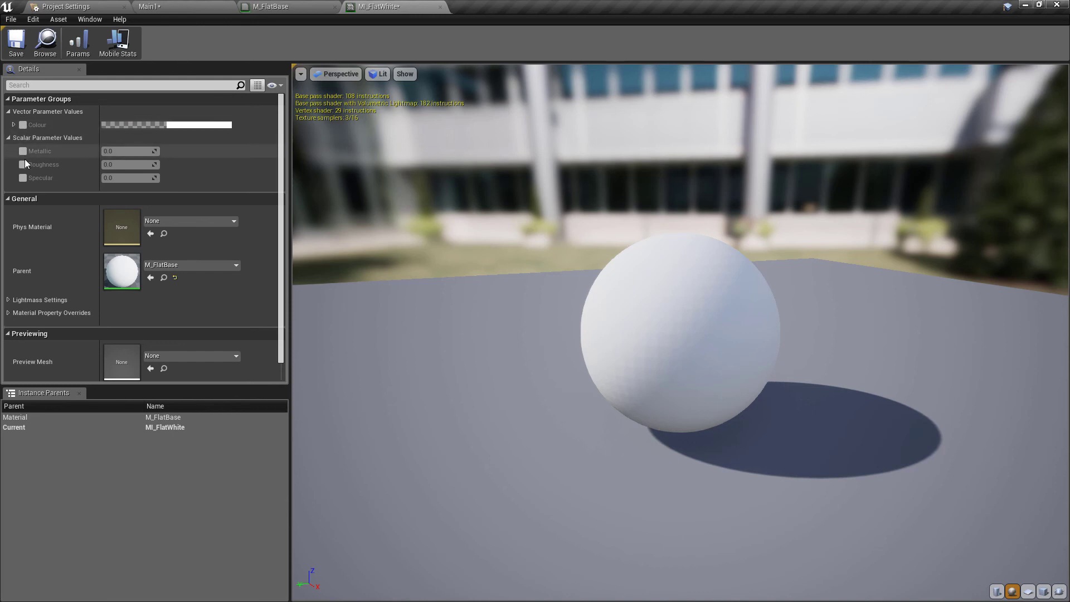
click(21, 125)
Try pink and purple tints for the Colour parameter, and accept it set back to pure white
click(181, 125)
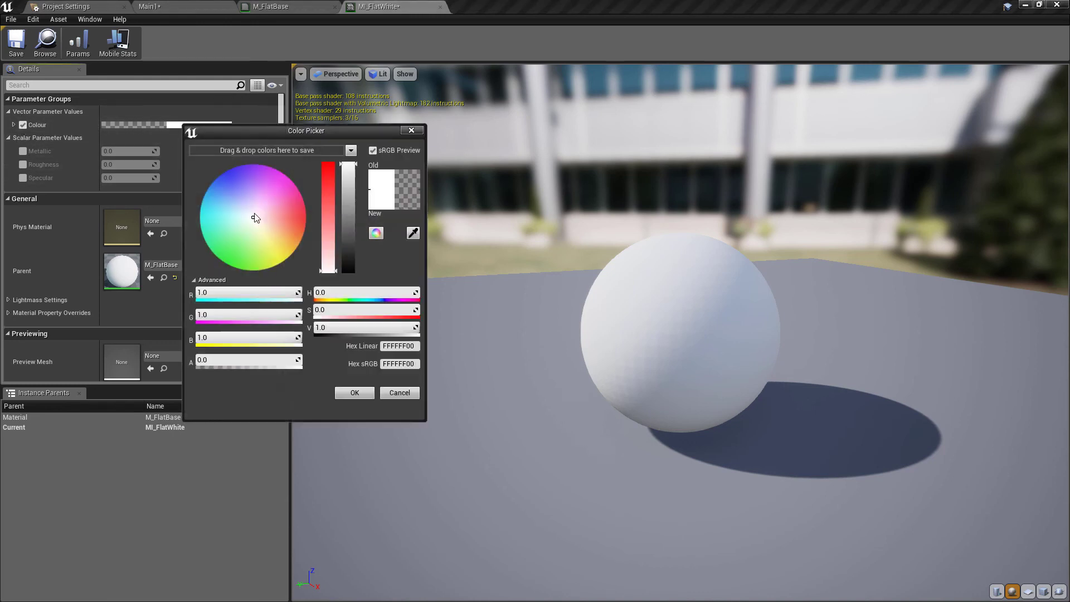
mouse_move(254, 217)
mouse_down()
mouse_move(306, 194)
mouse_move(290, 225)
mouse_move(276, 186)
mouse_move(262, 214)
mouse_up()
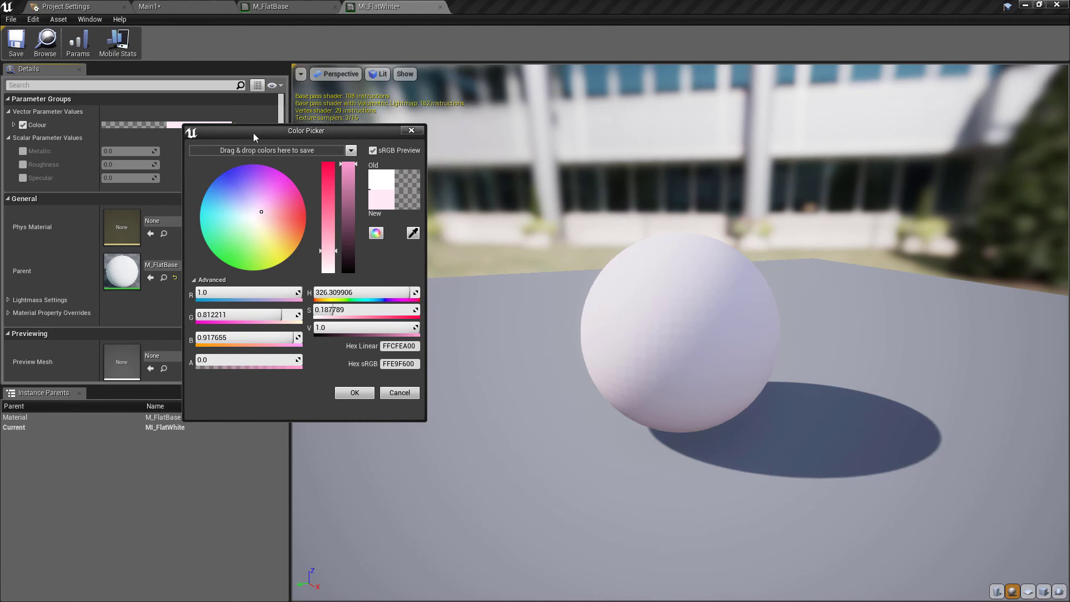
drag(278, 188, 244, 184)
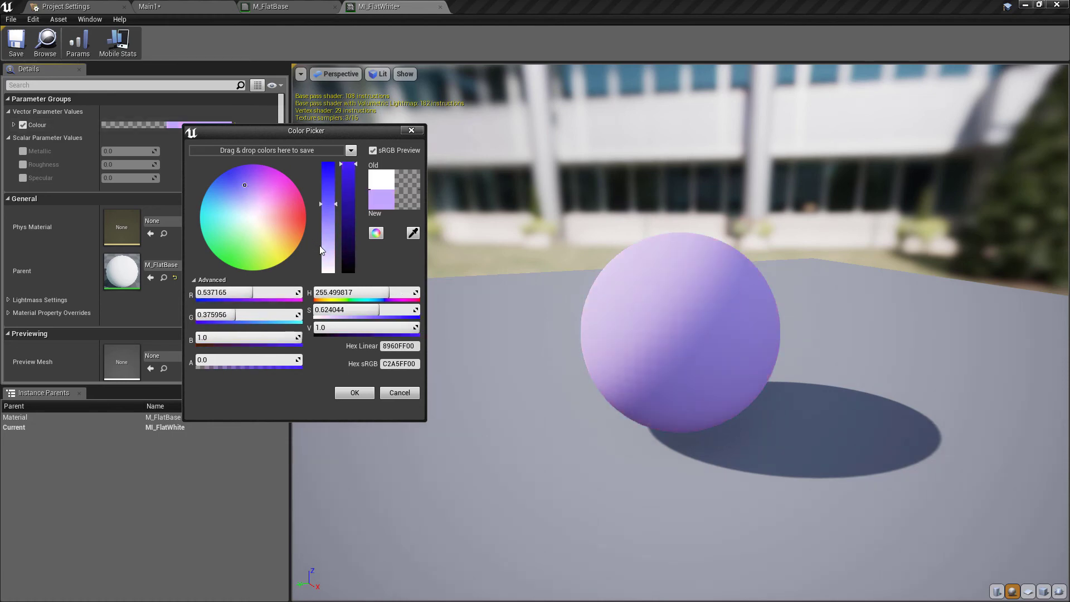
drag(332, 202, 330, 272)
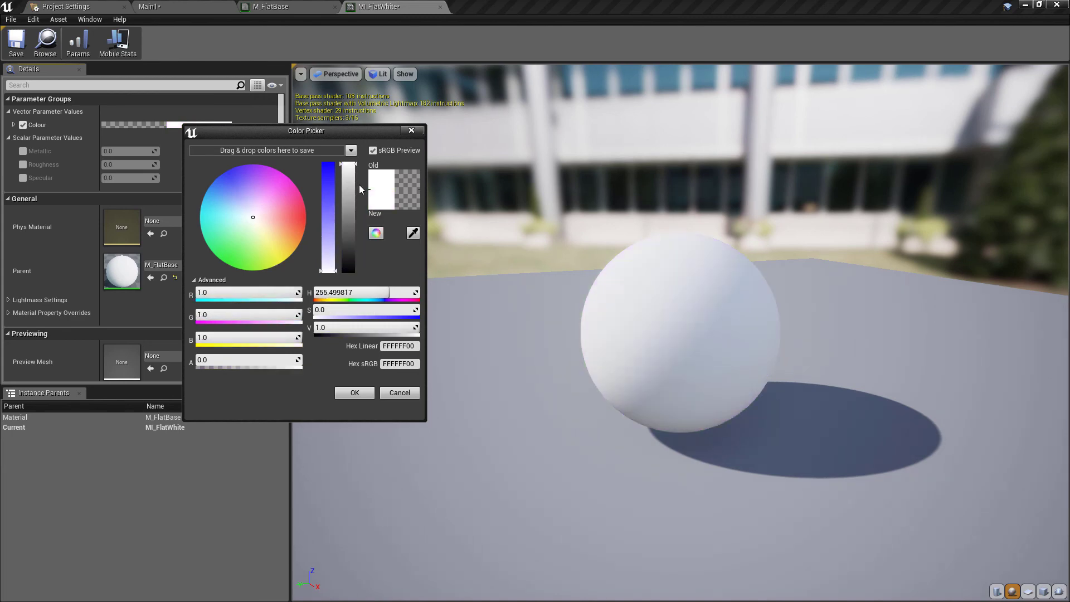
click(346, 394)
Enable the overrides for the Metallic, Roughness and Specular scalar parameters
click(23, 151)
click(23, 165)
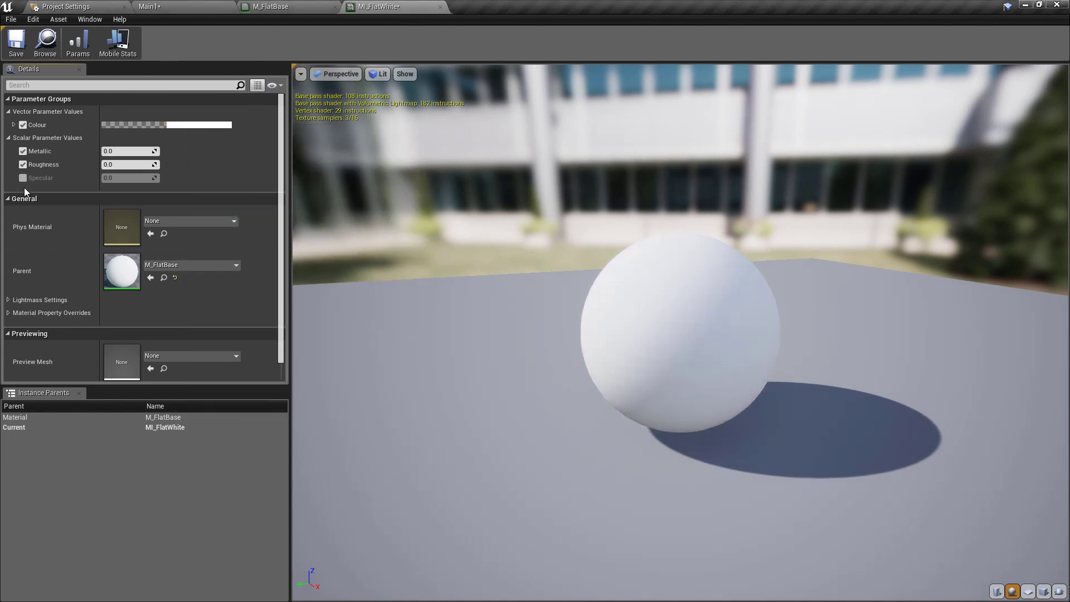
click(23, 179)
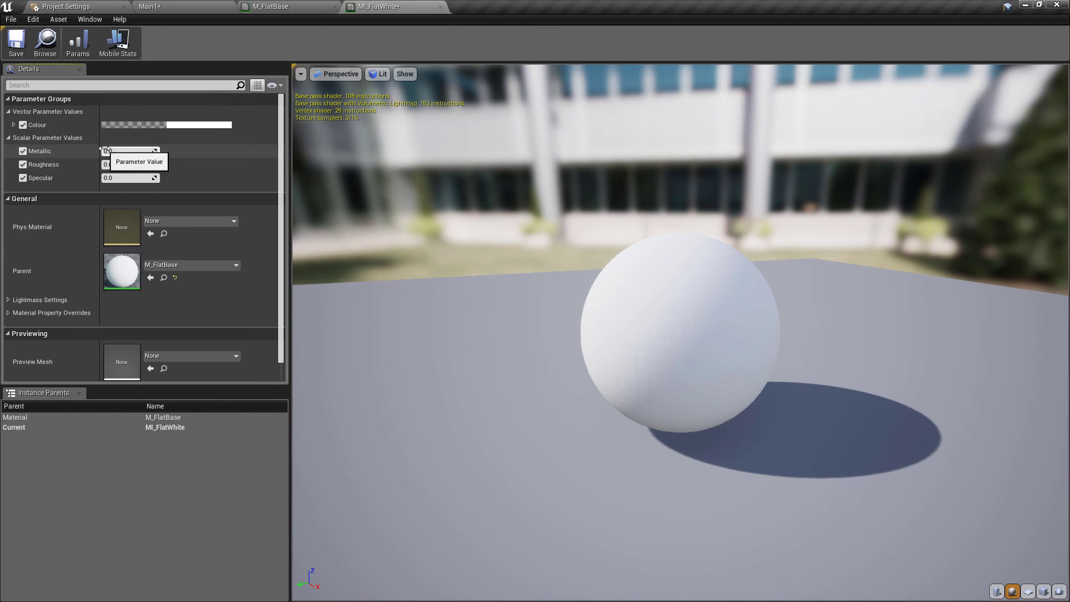
Try Metallic -0.147292, Roughness -0.257143 and Specular 3.168199, and inspect the effect on the preview sphere
drag(109, 151, 145, 179)
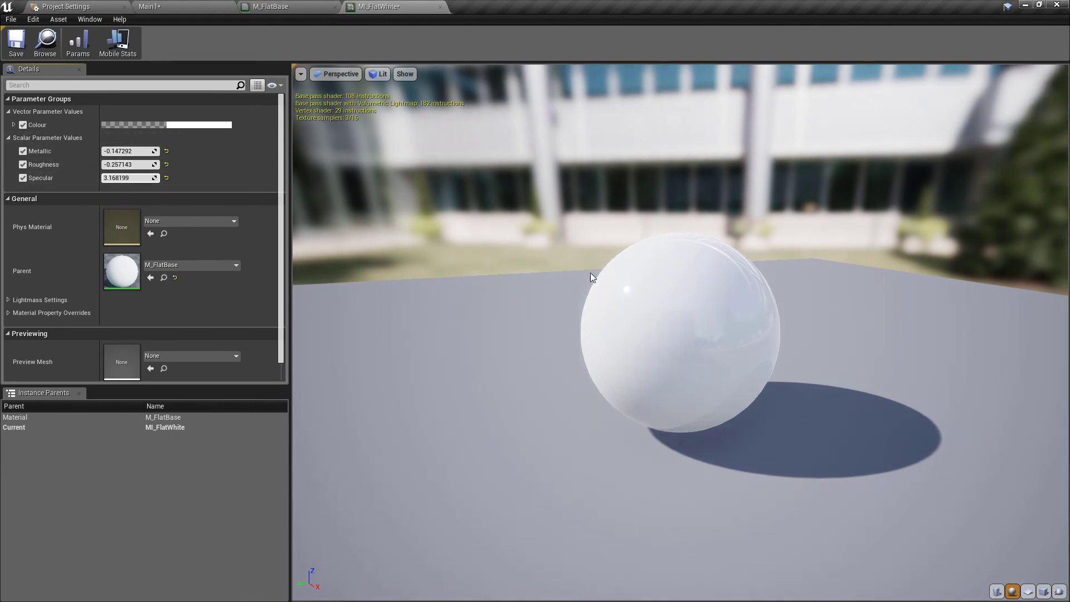
drag(592, 275, 390, 292)
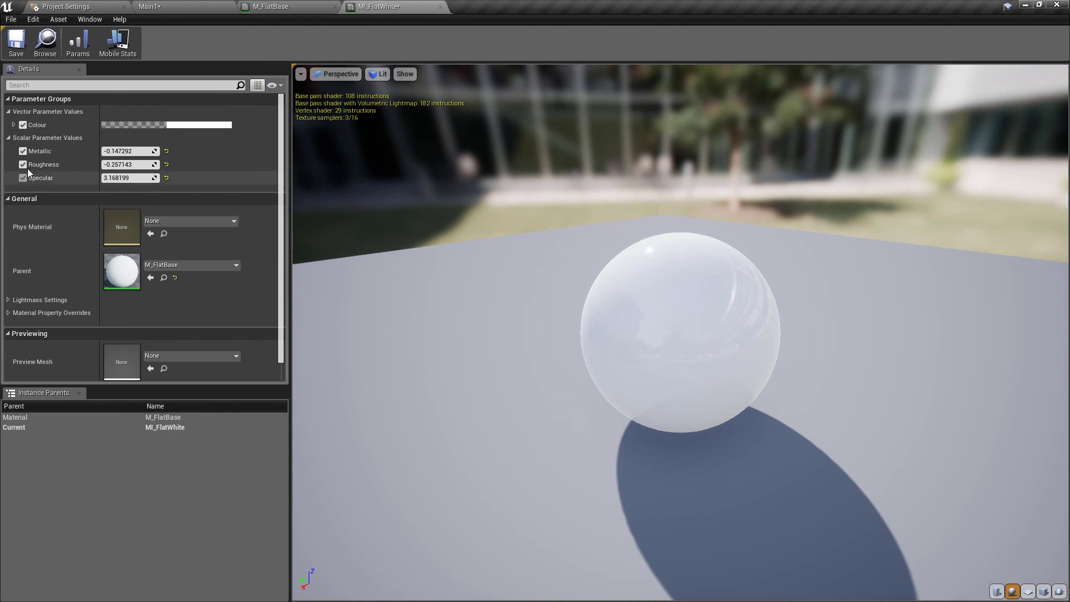
Set Metallic to 0.0, Roughness to 1.0 and Specular to 0.0, and save the MI_FlatWhite instance
click(130, 152)
text(0.0)
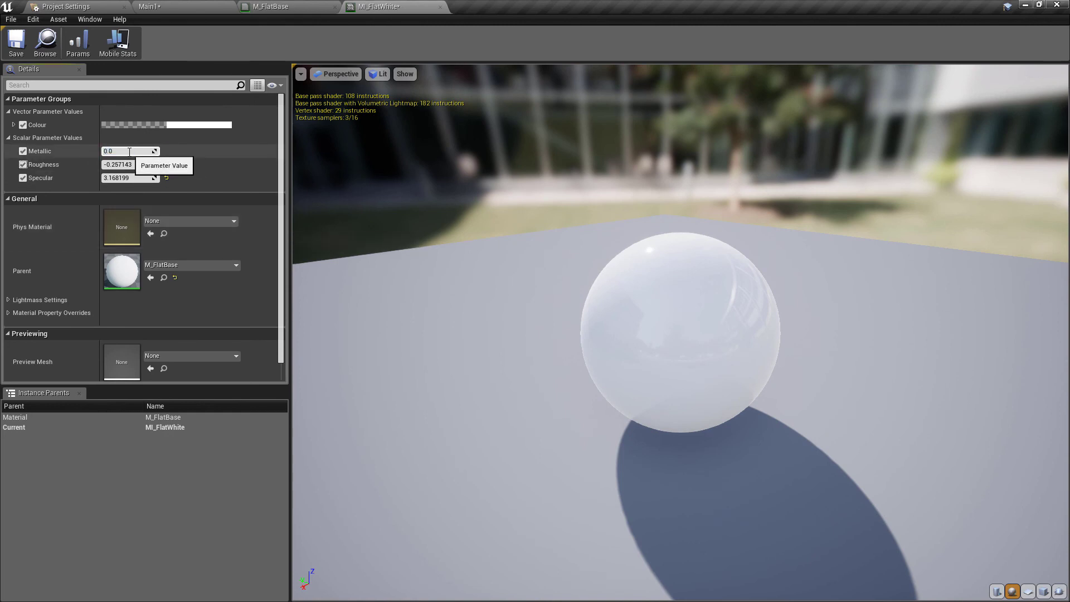
key(Tab)
text(1.0)
key(Return)
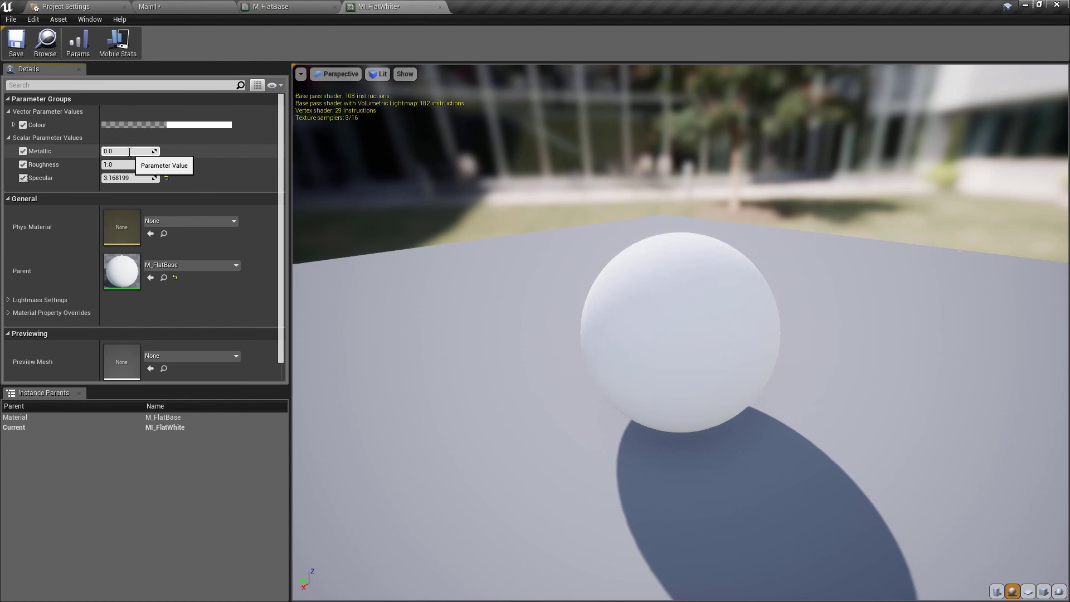
key(Tab)
text(0)
key(Tab)
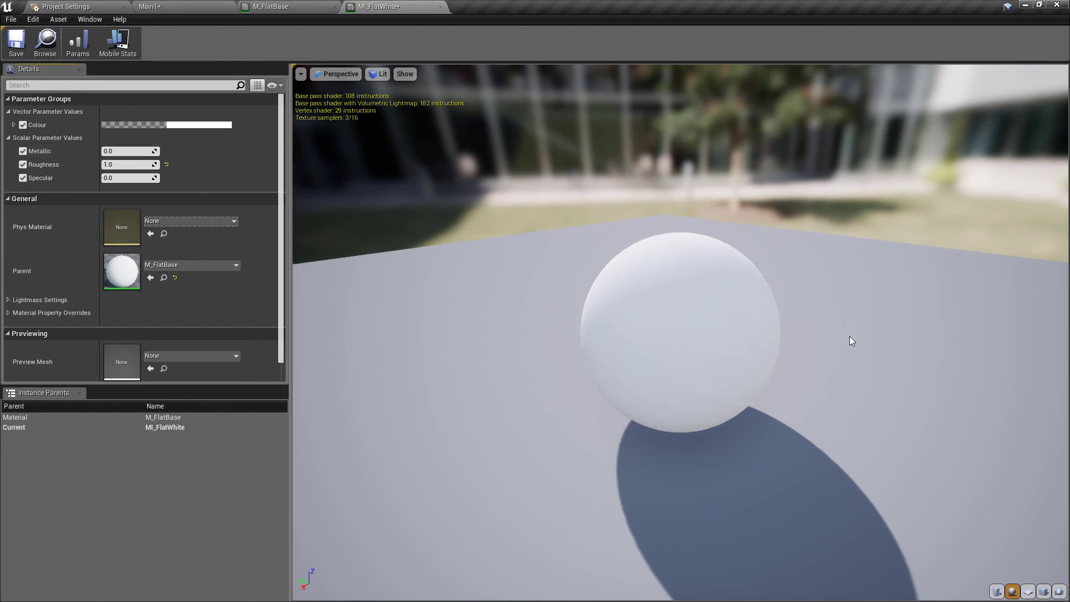
drag(852, 341, 822, 336)
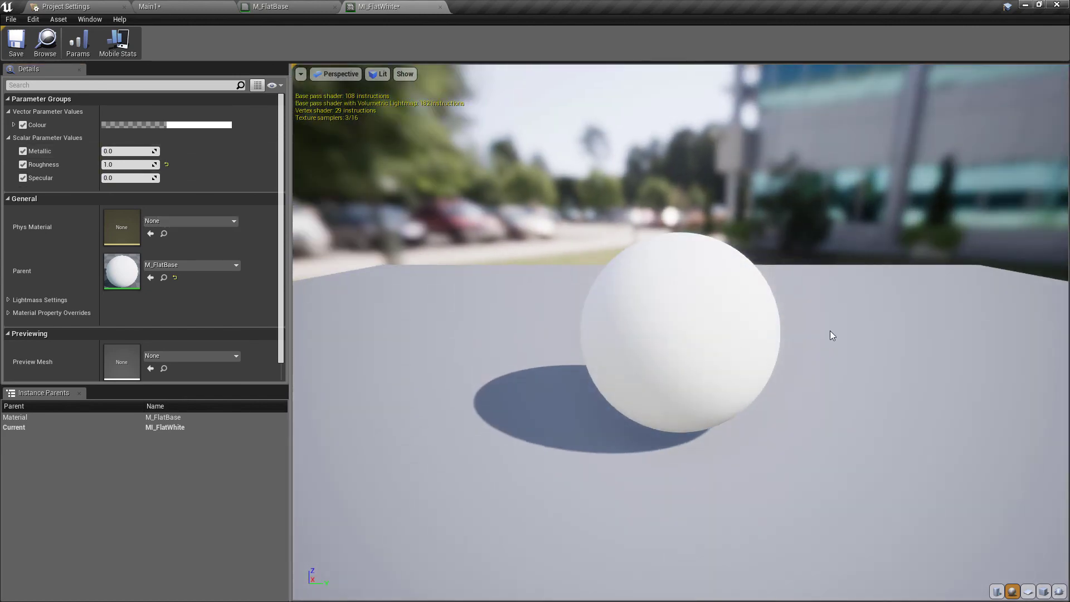
click(16, 42)
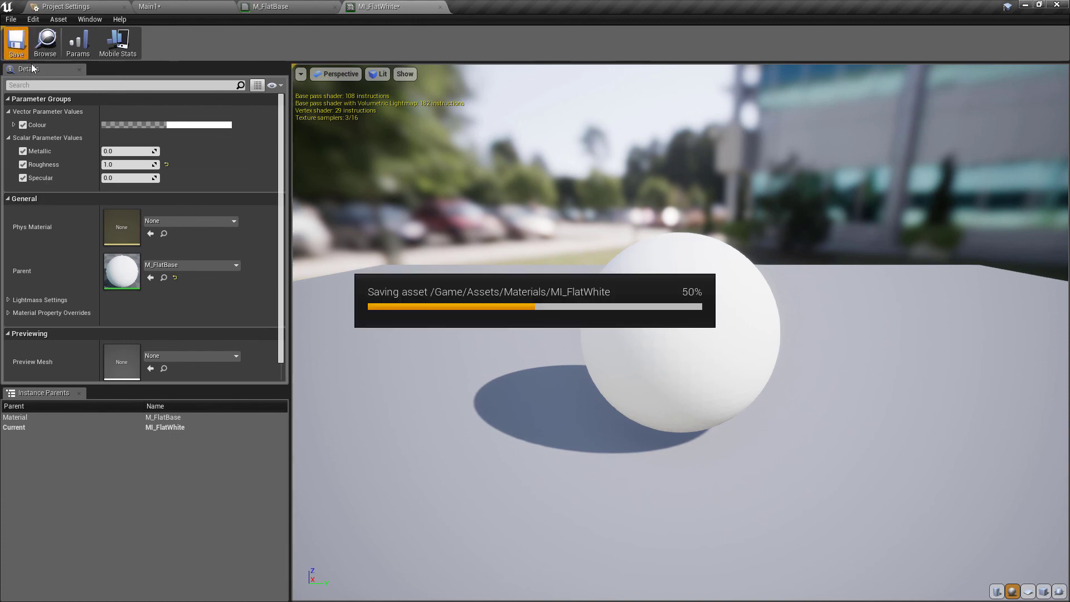
Return to the Main1 level and apply the MI_FlatWhite material instance to the Floor mesh
click(318, 6)
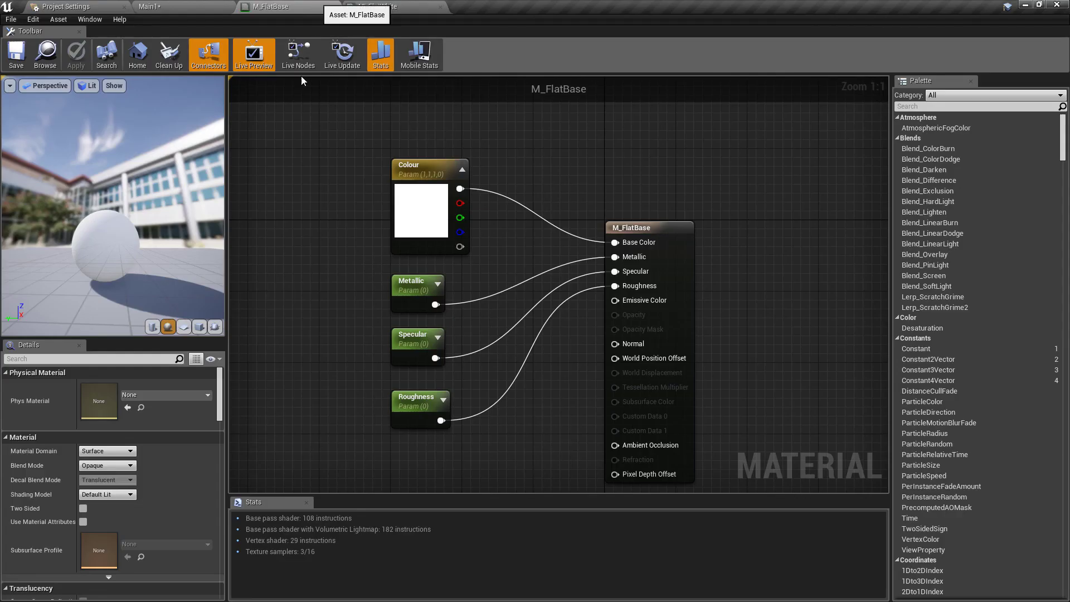
click(170, 7)
drag(263, 496, 512, 284)
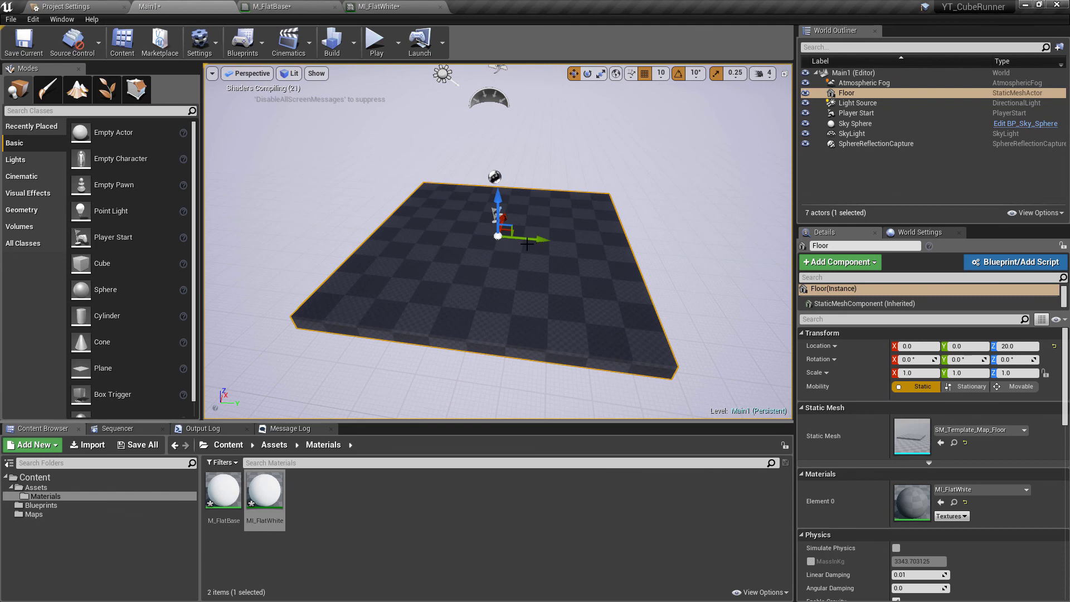
alt+drag(440, 229, 521, 214)
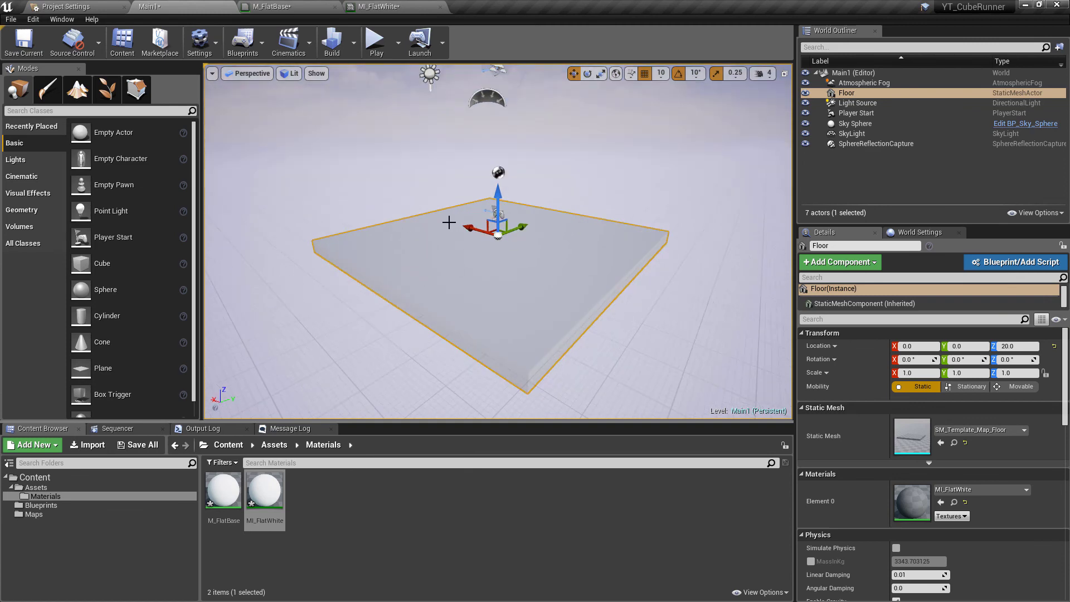